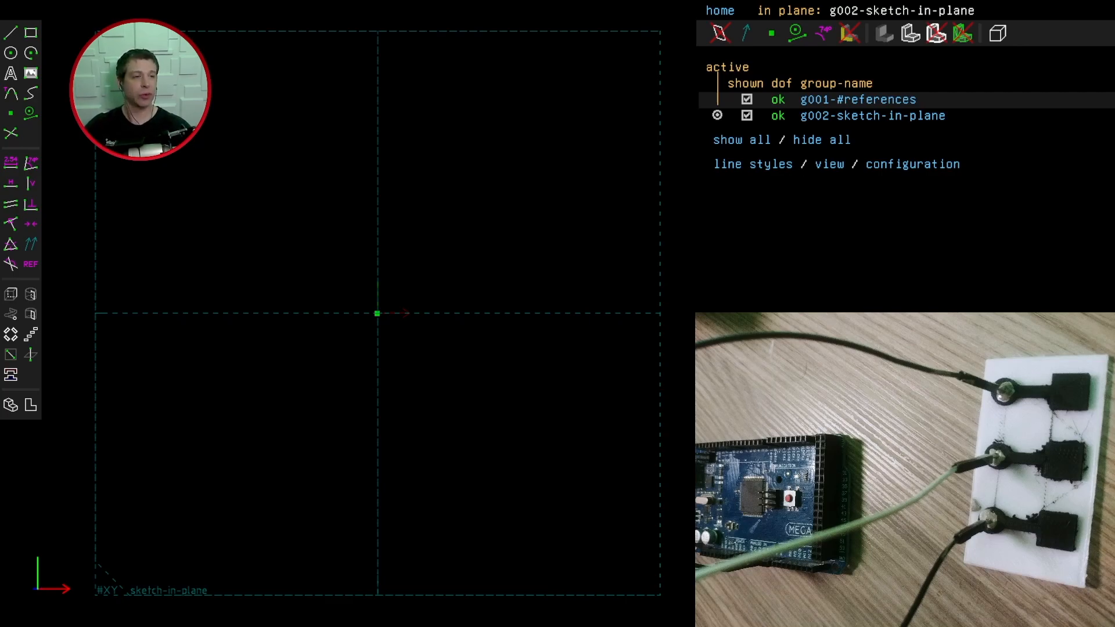
- Sketch a line chain: a pad's left, bottom and right sides about 29 wide, a right shoulder about 9, and a stem side about 39 high
left_click(14, 36)
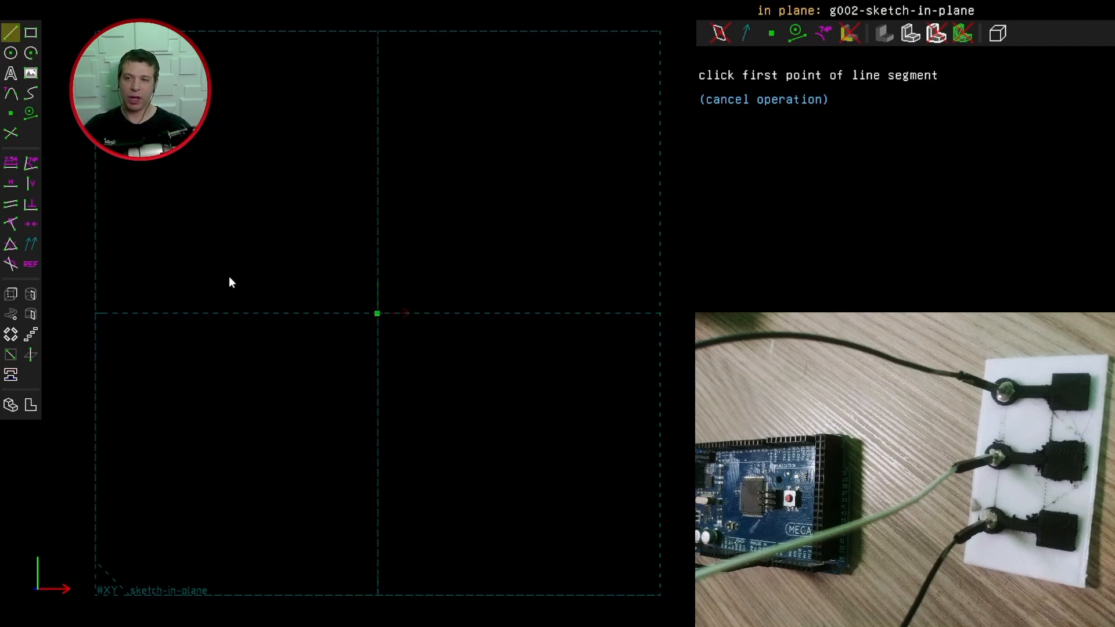
left_click(239, 291)
left_click(239, 366)
left_click(331, 366)
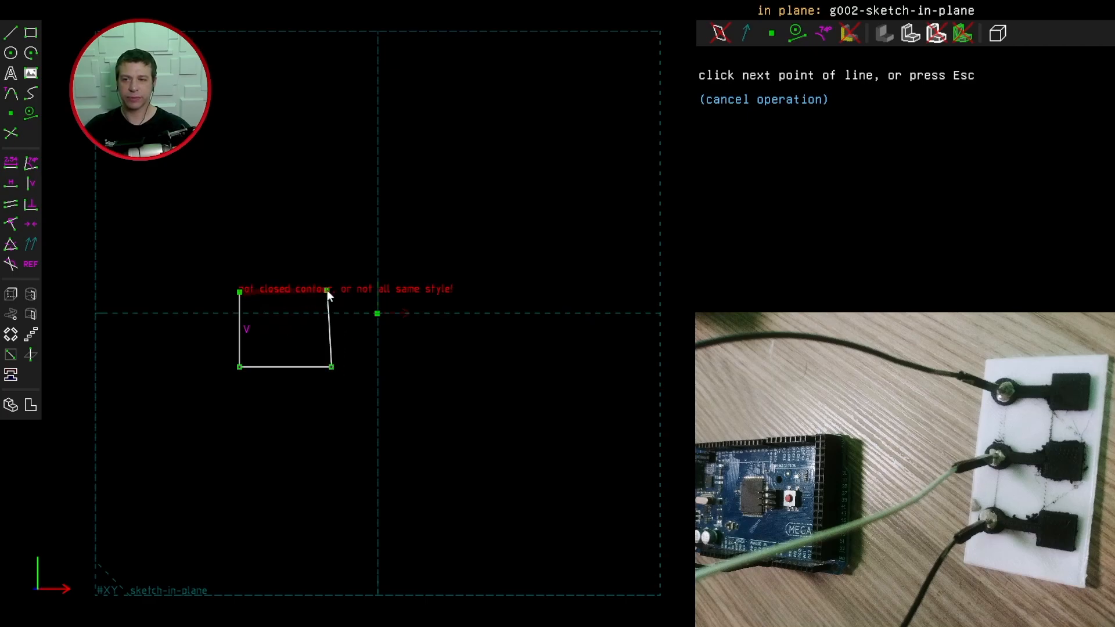
left_click(325, 283)
left_click(298, 284)
left_click(295, 161)
key("Escape")
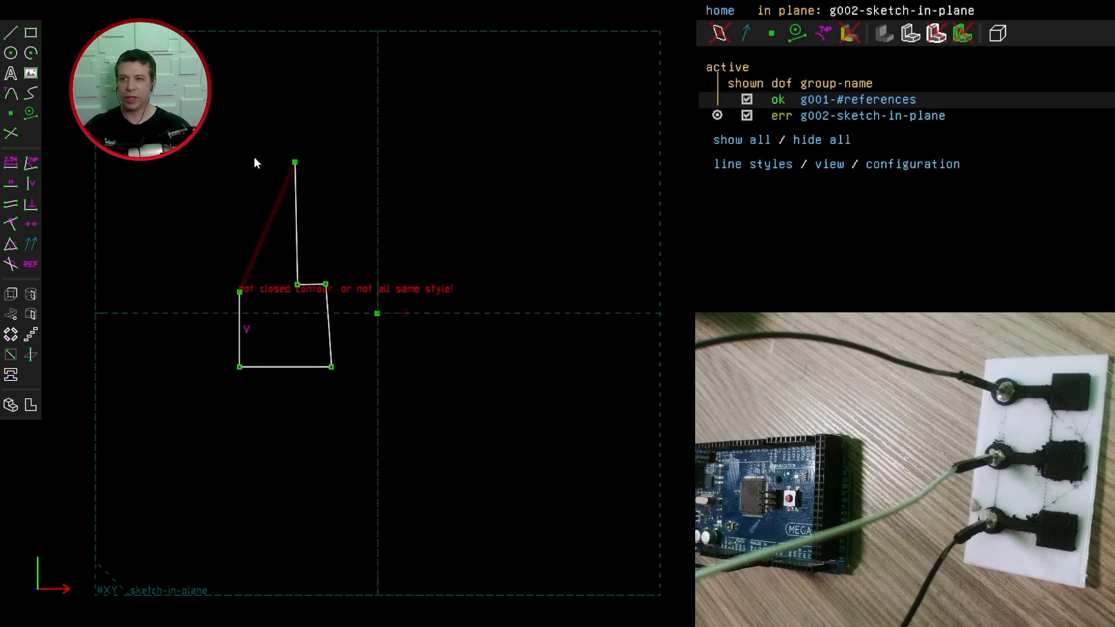
- Sketch a left shoulder about 10 long from the pad's upper-left corner, followed by a vertical stem side matching the right one's height
key("s")
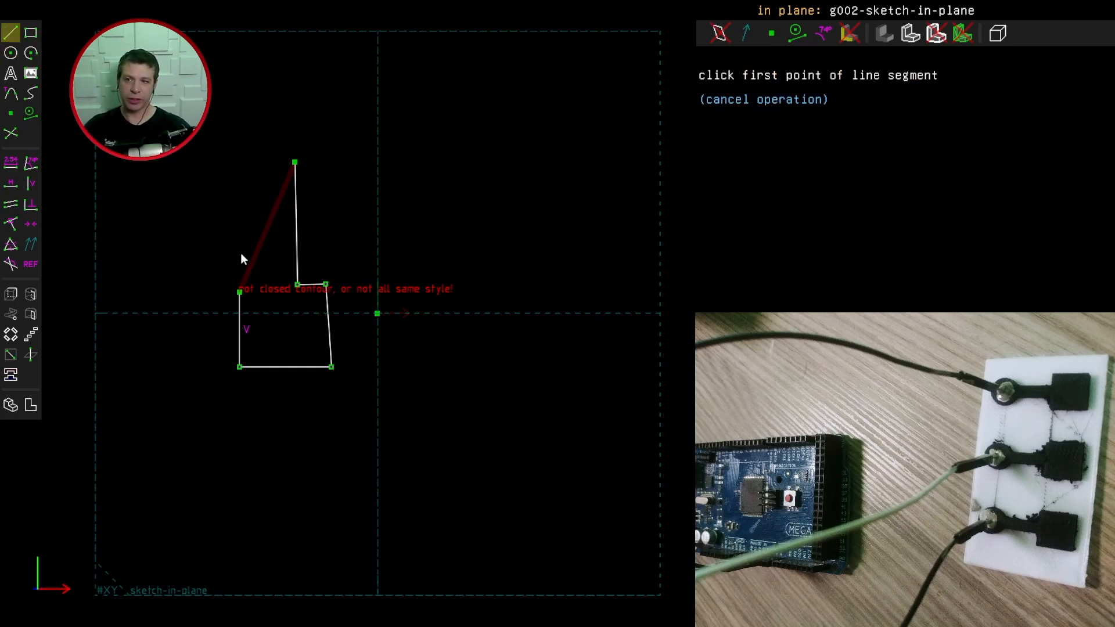
left_click(240, 292)
left_click(268, 284)
left_click(268, 163)
left_click(204, 180)
key("Escape")
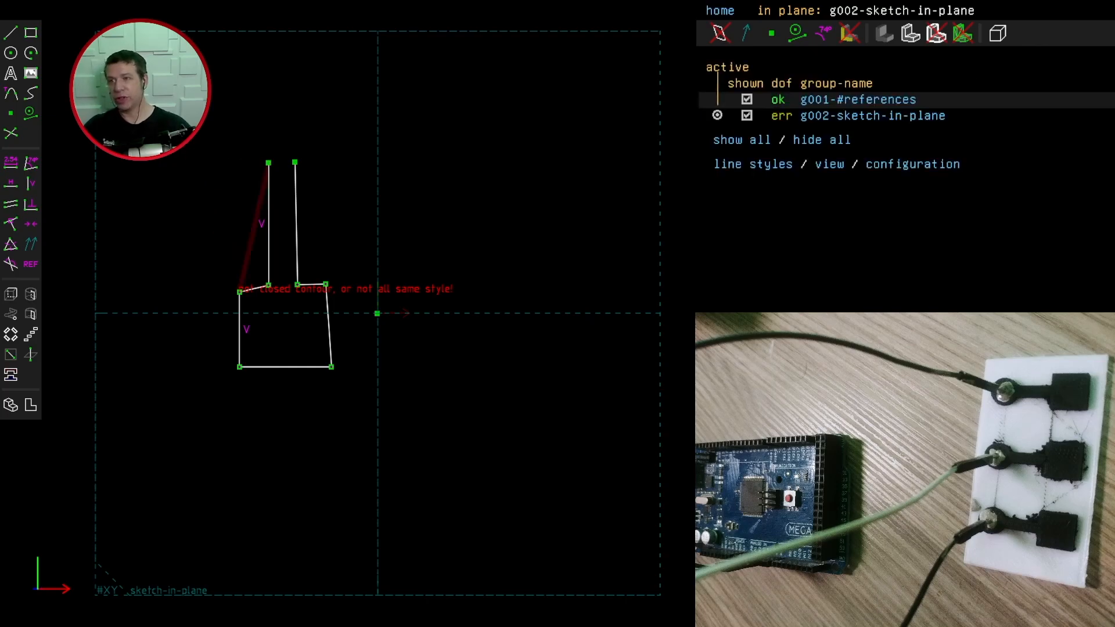
- Close the outline with an arc joining the two stem tops, moving its centre above them to form a nearly full circle
left_click(32, 54)
left_click(295, 162)
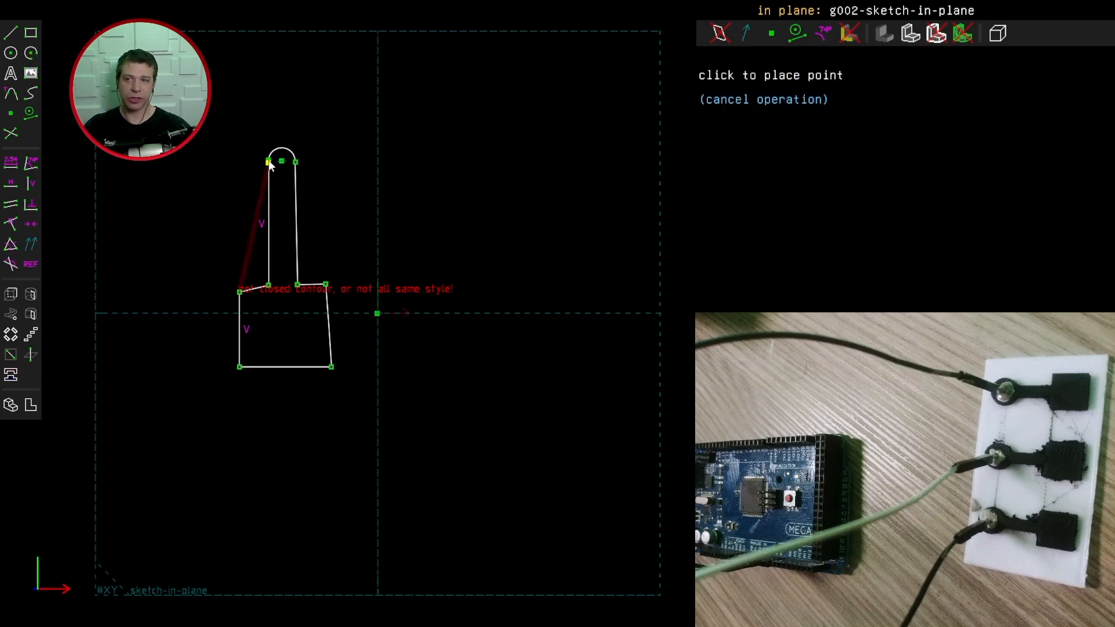
left_click(269, 162)
left_click(286, 138)
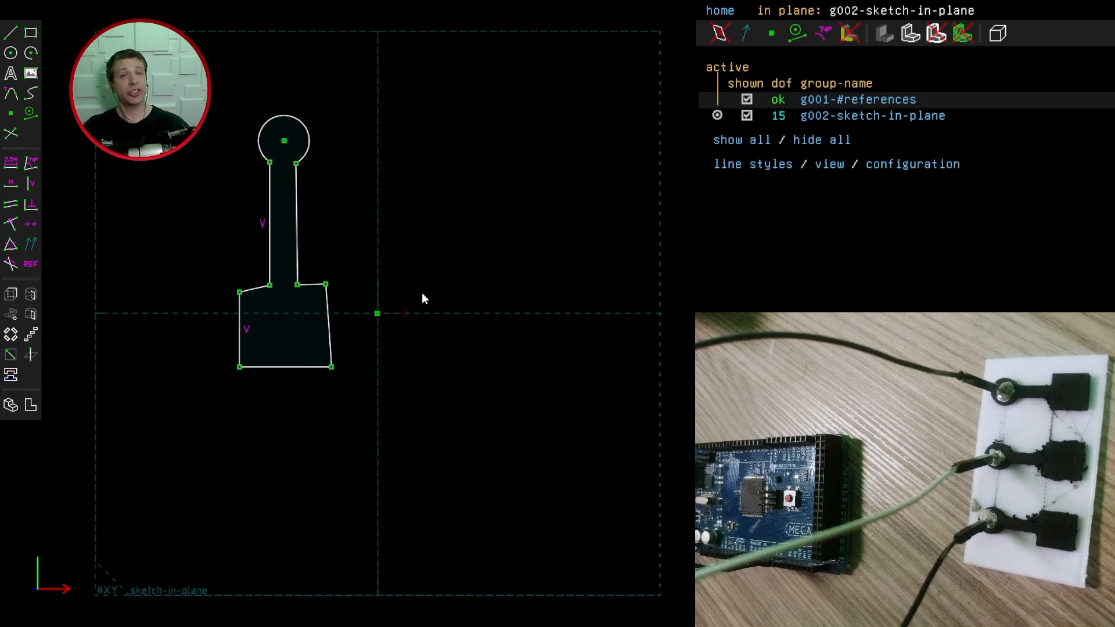
- Constrain both shoulder lines and the pad's bottom edge to be horizontal
left_click(259, 287)
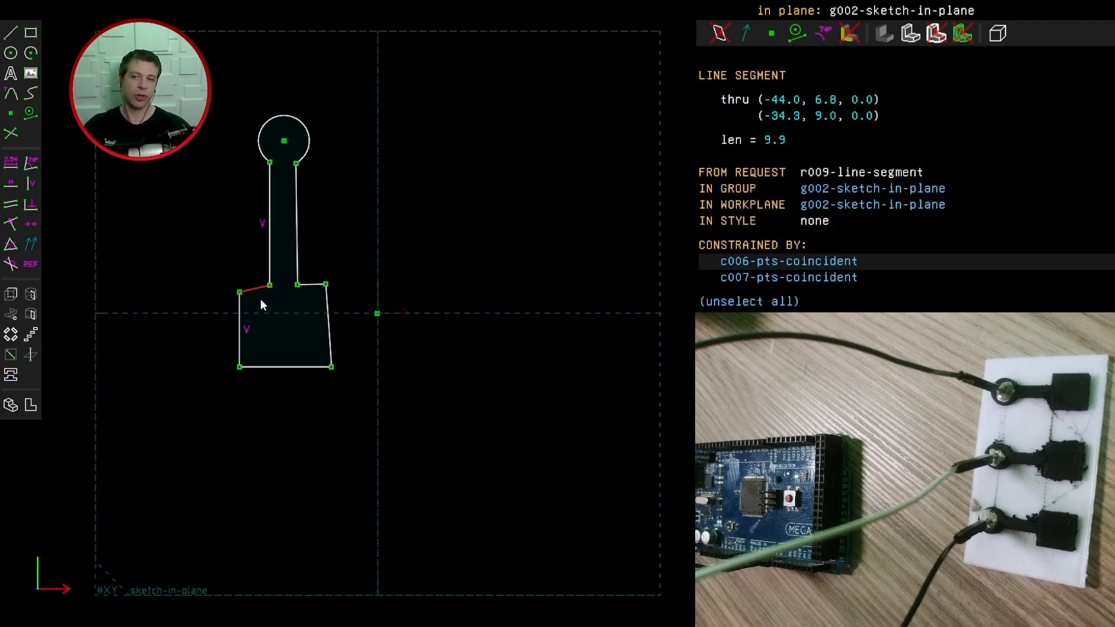
left_click(12, 185)
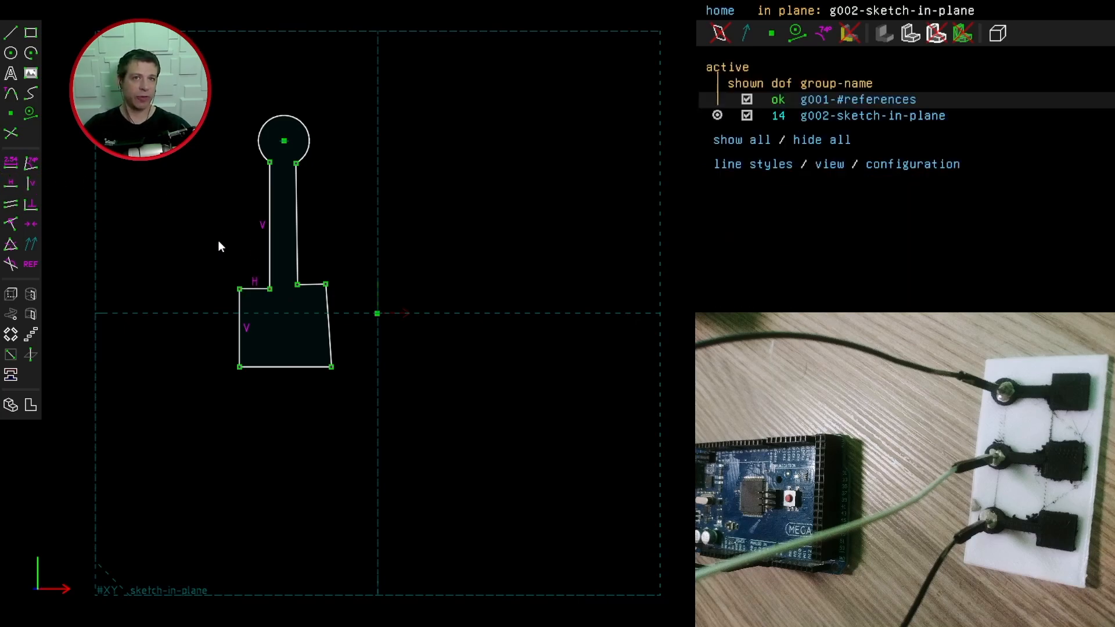
left_click(312, 282)
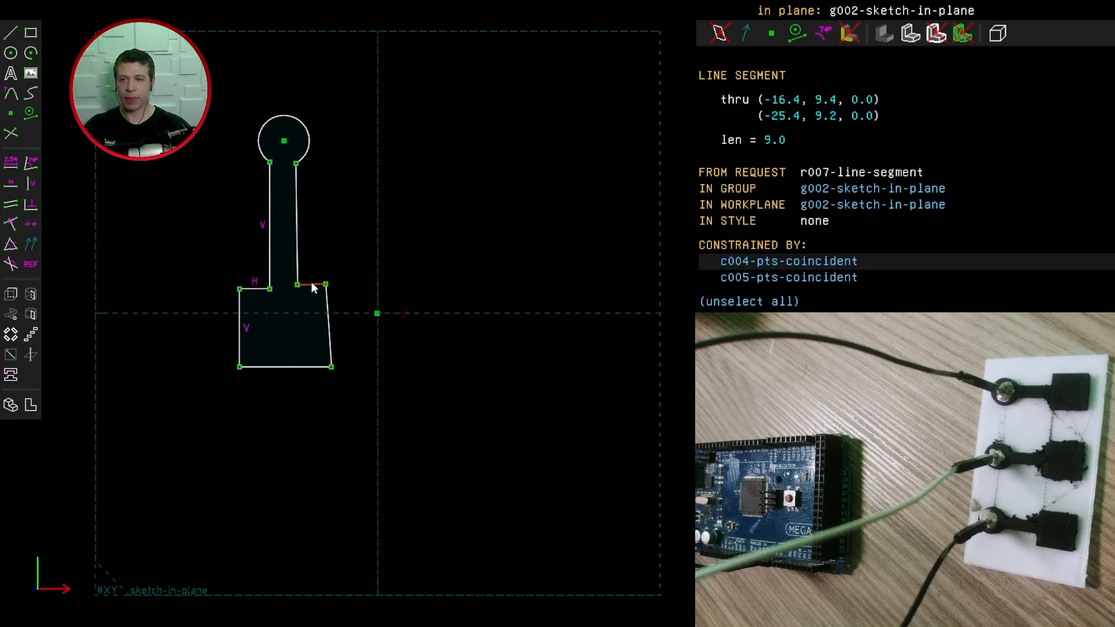
left_click(11, 183)
left_click(281, 366)
left_click(11, 184)
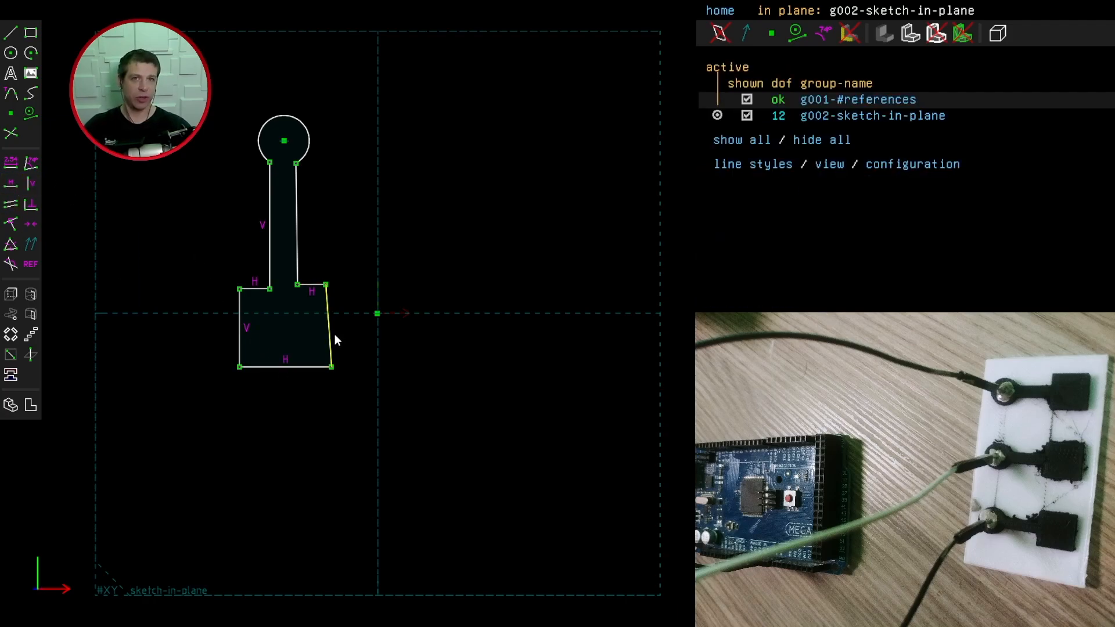
- Constrain the pad's right side and the stem's right side to be vertical
left_click(330, 337)
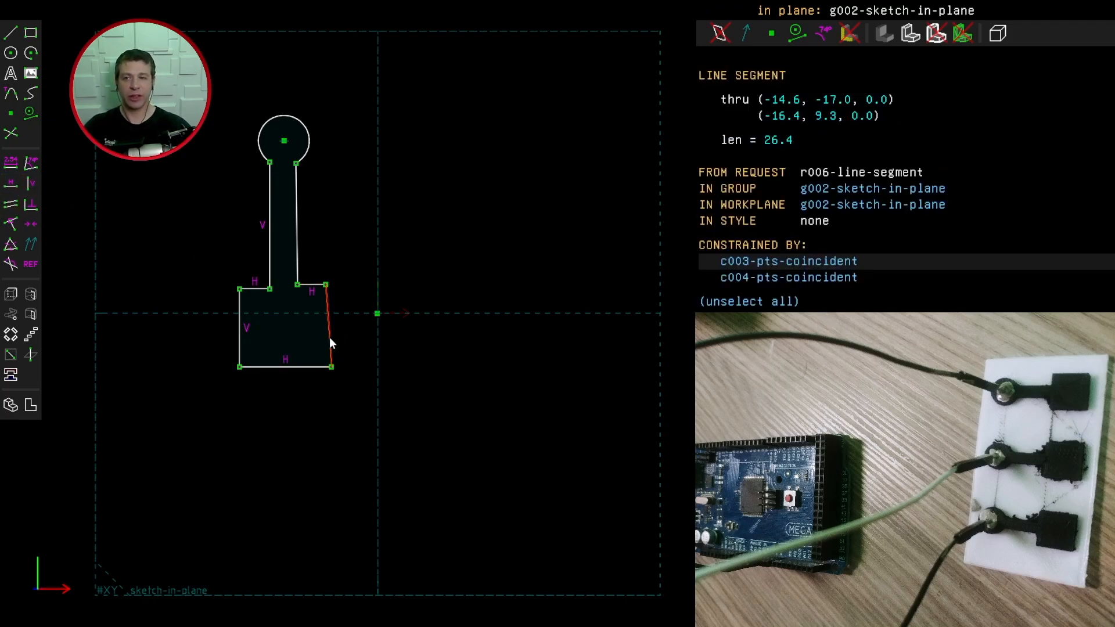
left_click(33, 186)
left_click(296, 225)
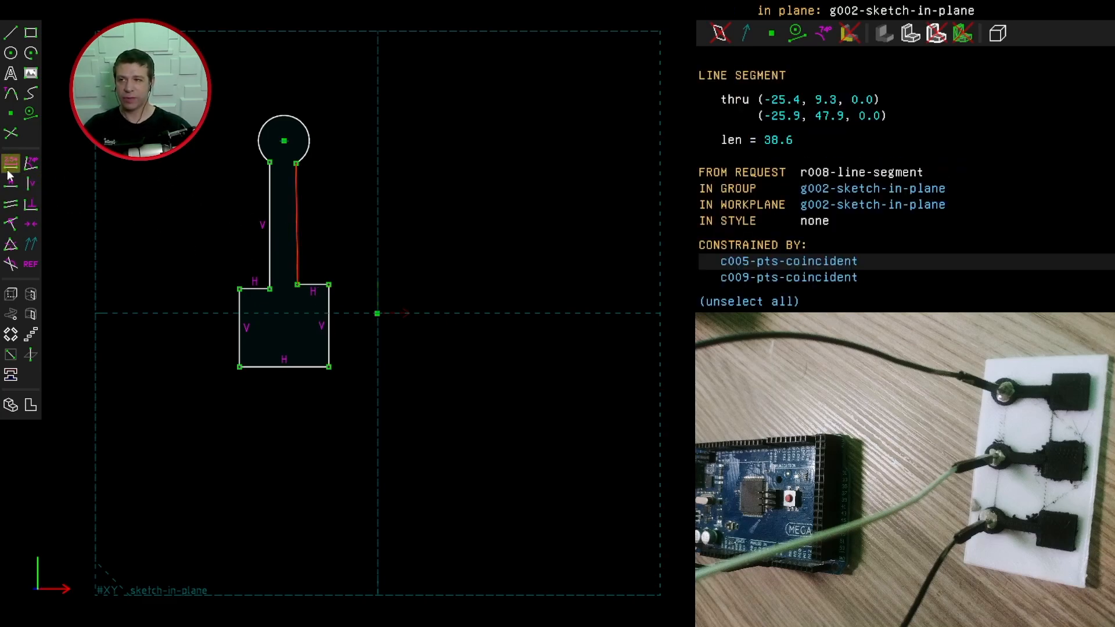
left_click(28, 186)
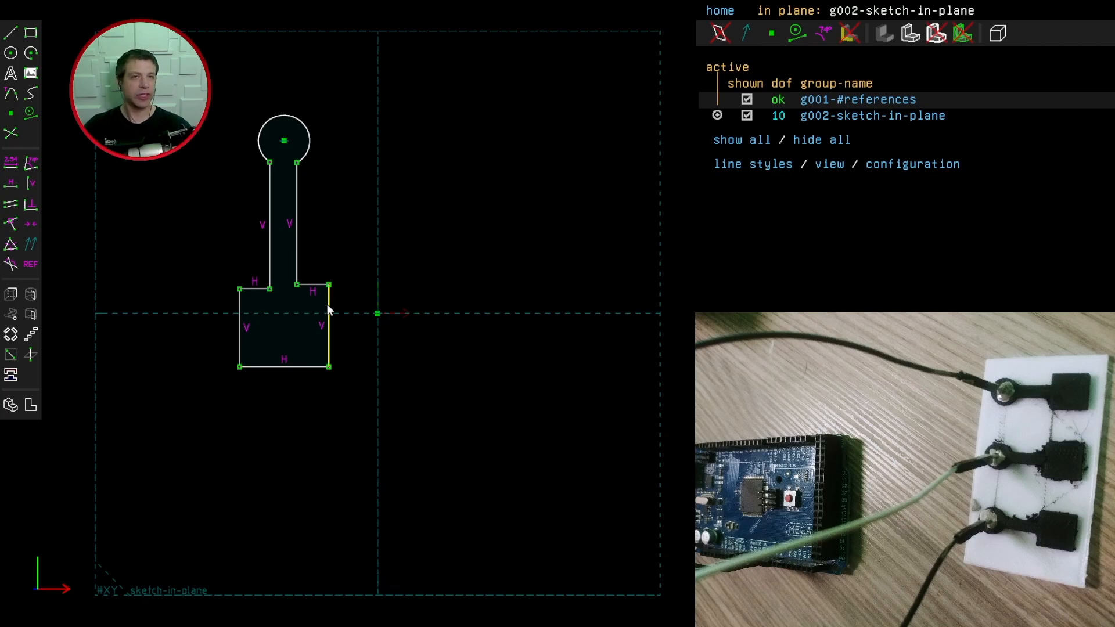
- Apply equal-length constraints to the pad's left, bottom and right sides to make it square
left_click(241, 336)
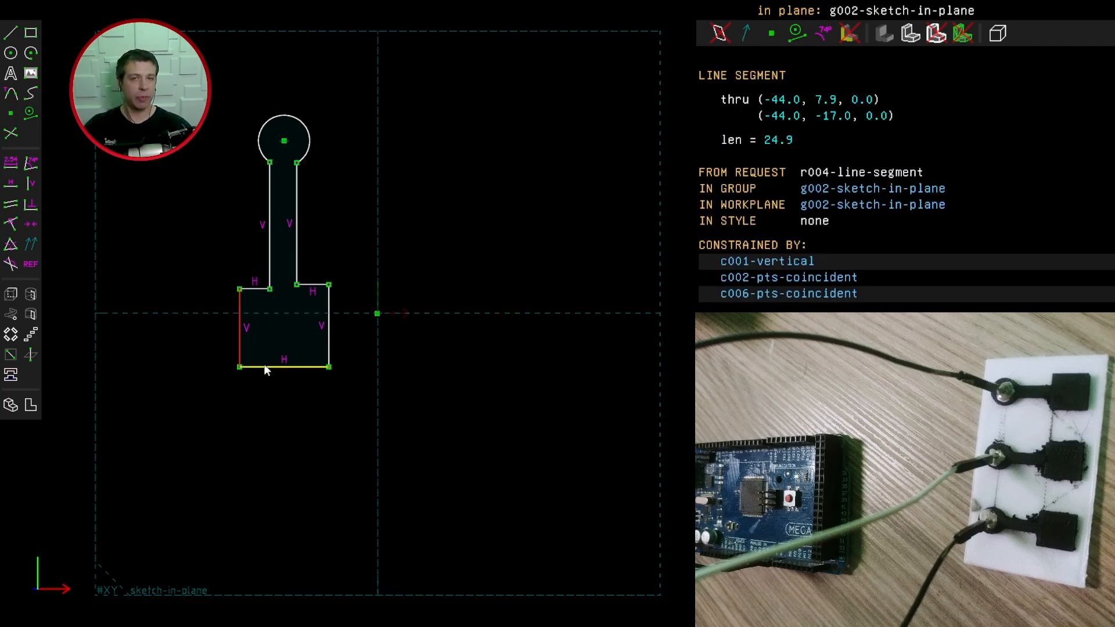
left_click(265, 366)
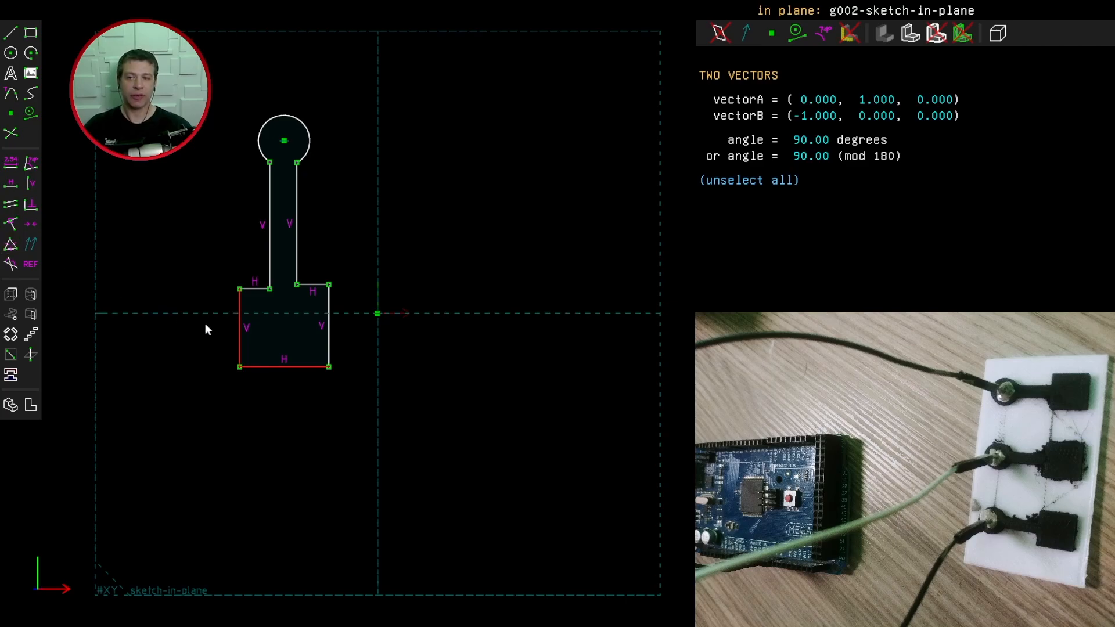
left_click(11, 247)
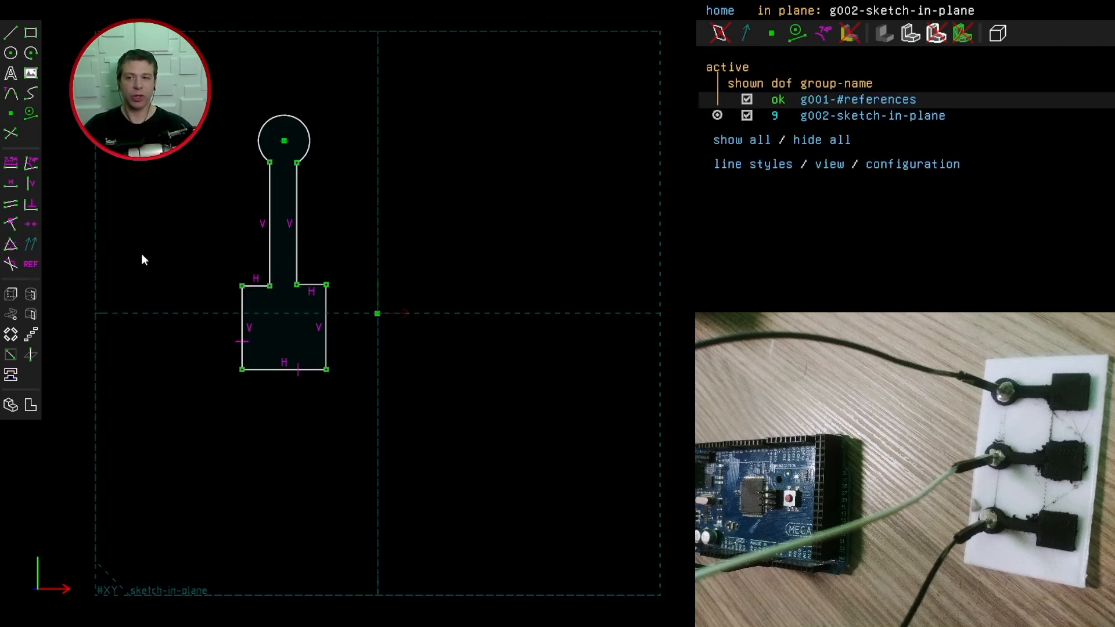
left_click(313, 365)
left_click(329, 335)
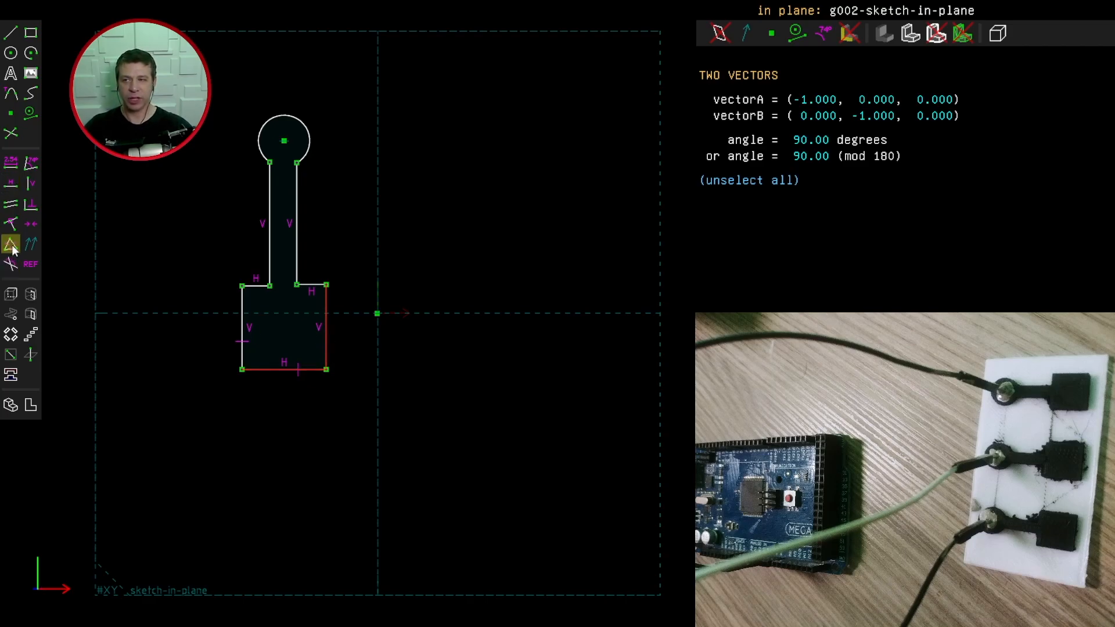
key("Escape")
- Constrain the left and right shoulder lines to equal length
left_click(256, 285)
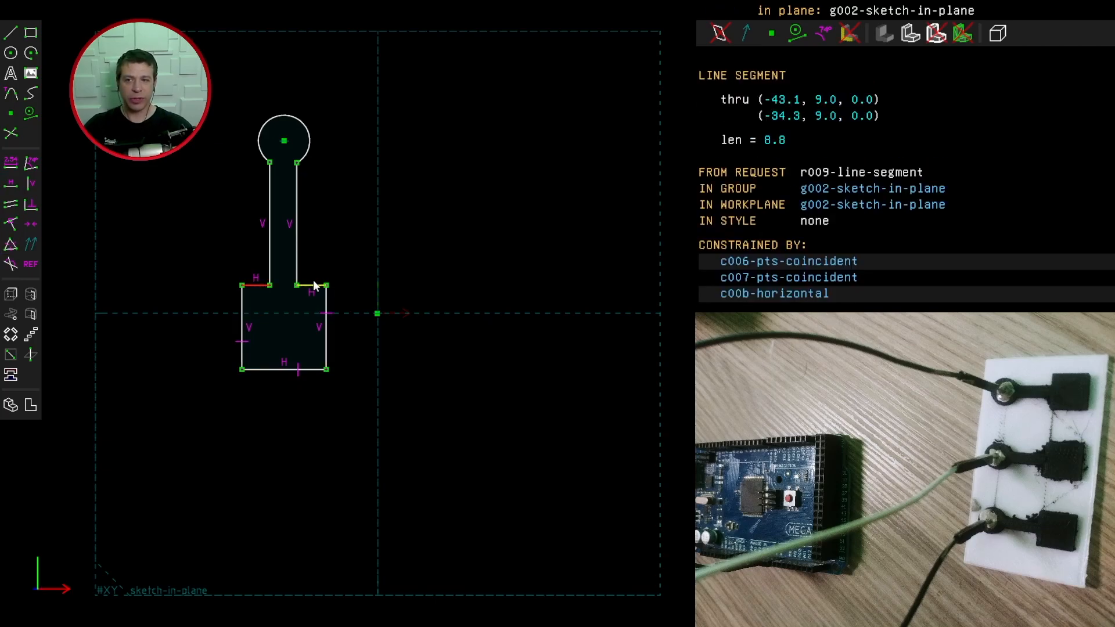
left_click(312, 285)
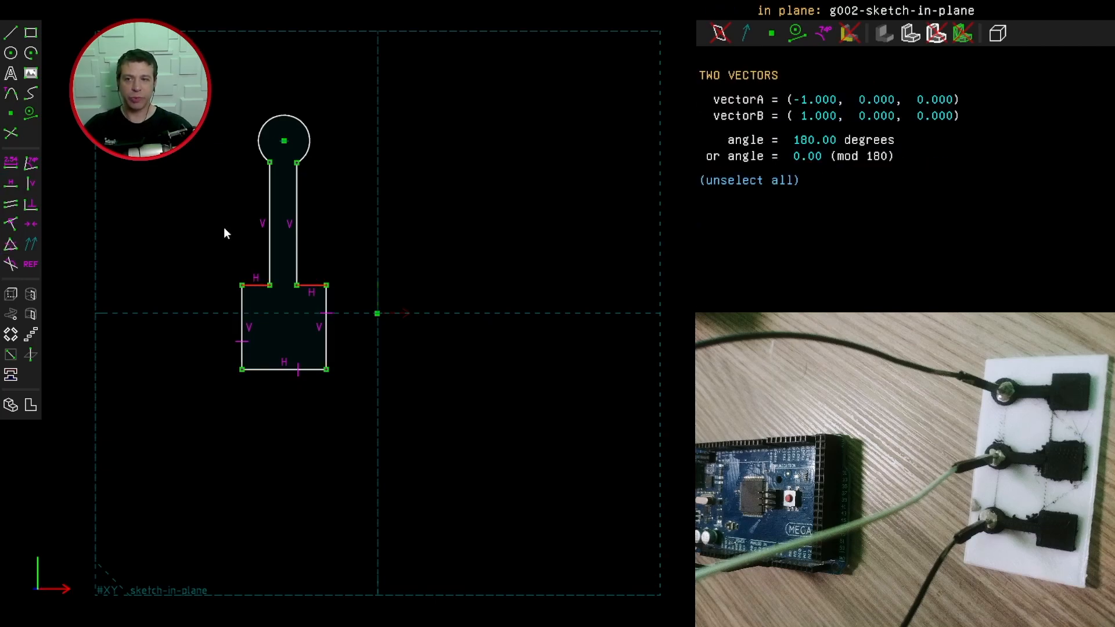
left_click(11, 246)
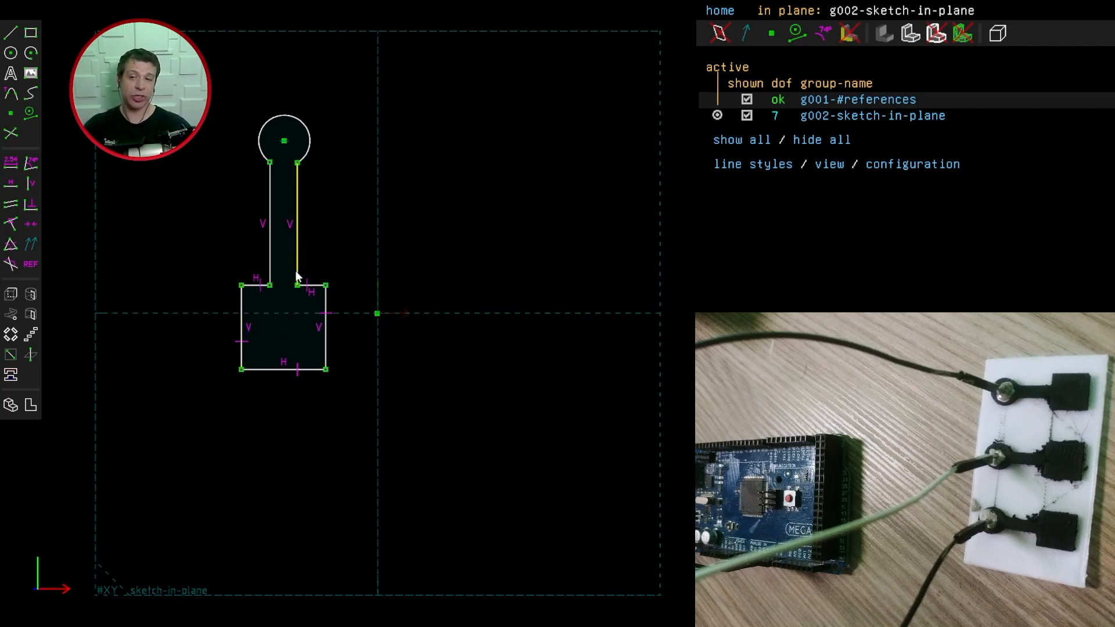
- Pull the right shoulder line to test the constraints, and check the pad's three equal sides
mouse_move(308, 285)
left_mouse_down()
mouse_move(315, 242)
mouse_move(314, 301)
mouse_move(312, 284)
left_mouse_up()
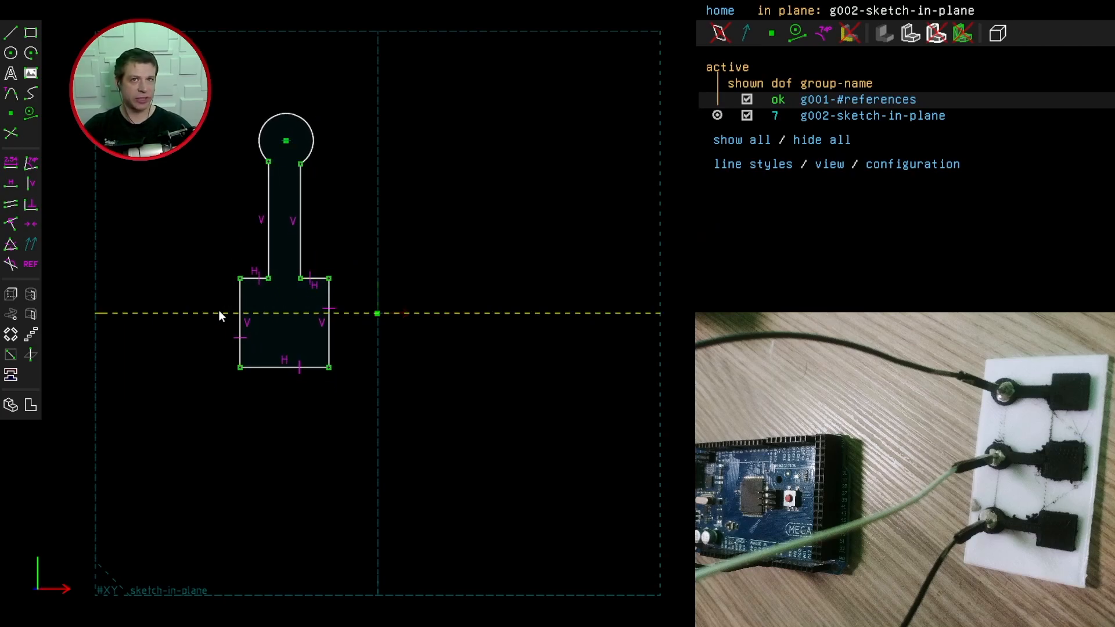
left_click(239, 318)
left_click(278, 366)
left_click(330, 323)
left_click(260, 402)
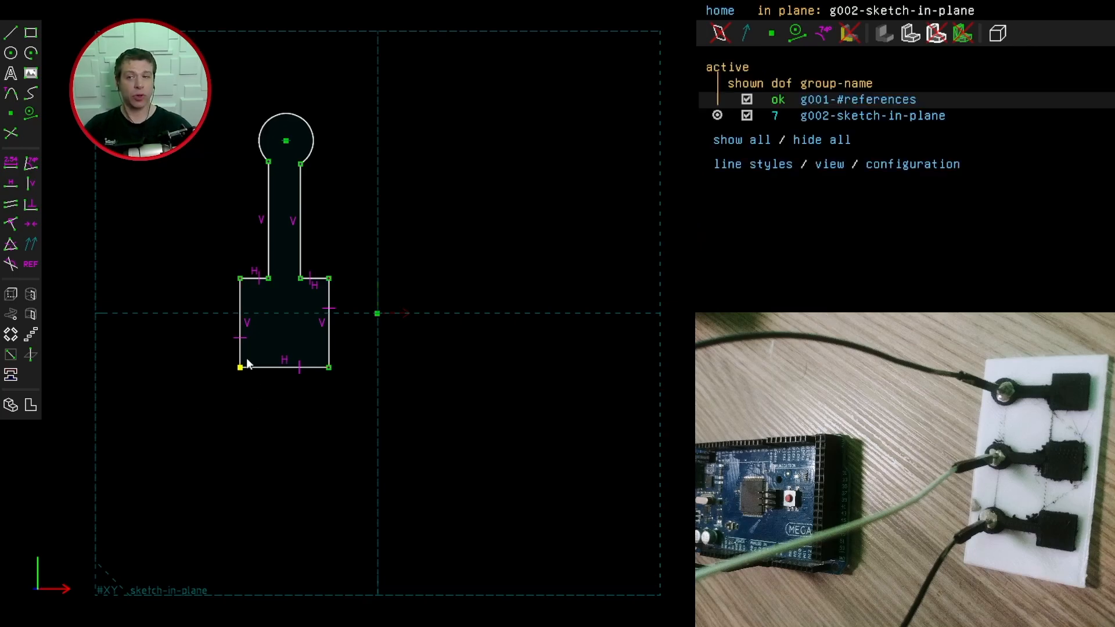
- Dimension the square pad's left side and set its length to 10
left_click(238, 322)
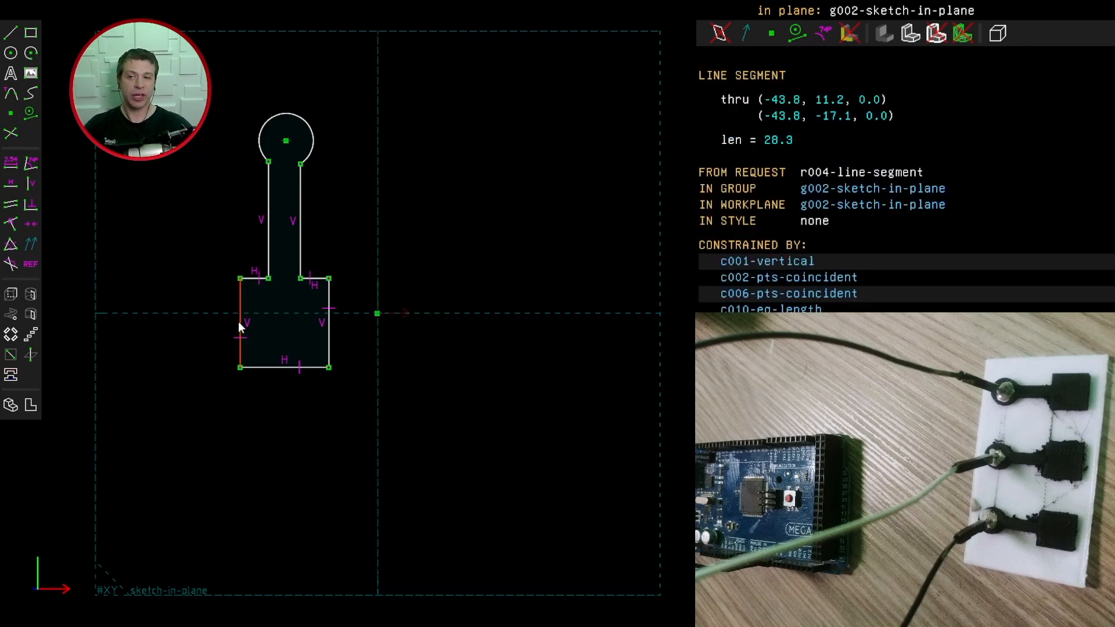
left_click(11, 164)
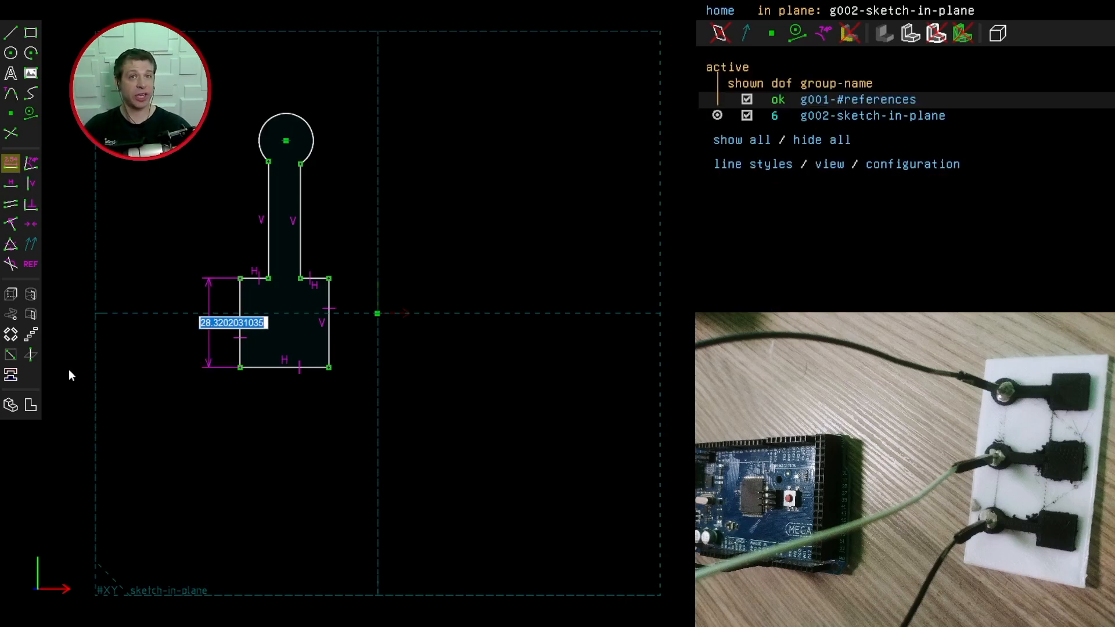
type("10")
key("Return")
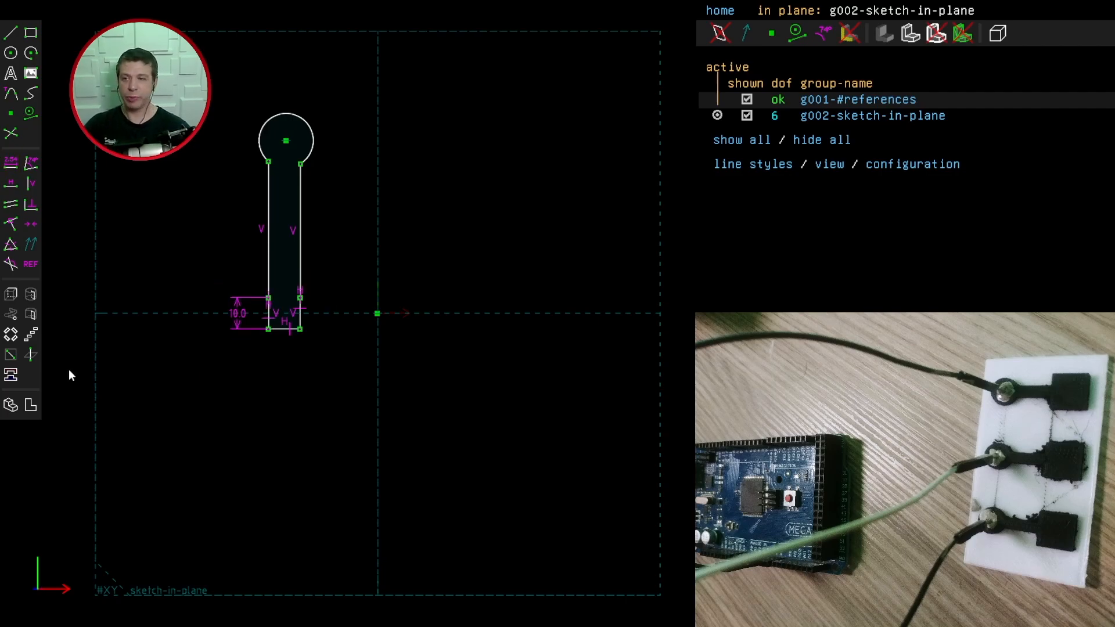
- Move the stem's lower corner inward so a narrow stem leaves a shoulder on each side of the square pad
scroll(277, 290, "up", 6)
mouse_move(250, 258)
left_mouse_down()
mouse_move(276, 254)
mouse_move(344, 314)
mouse_move(288, 312)
mouse_move(298, 316)
left_mouse_up()
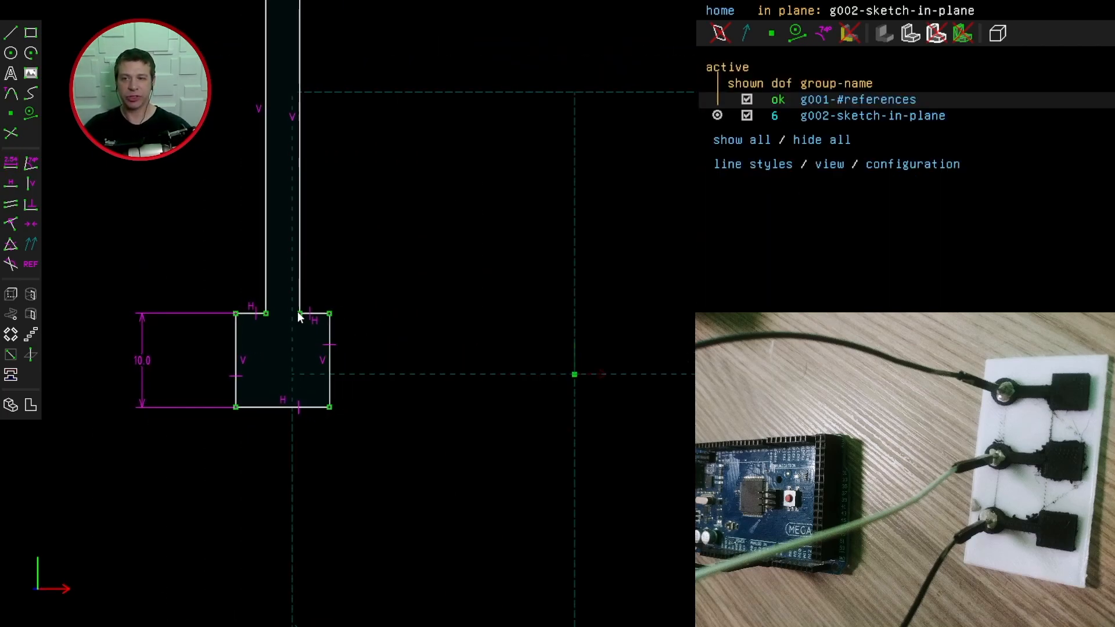
scroll(300, 232, "up", 4)
scroll(312, 224, "down", 7)
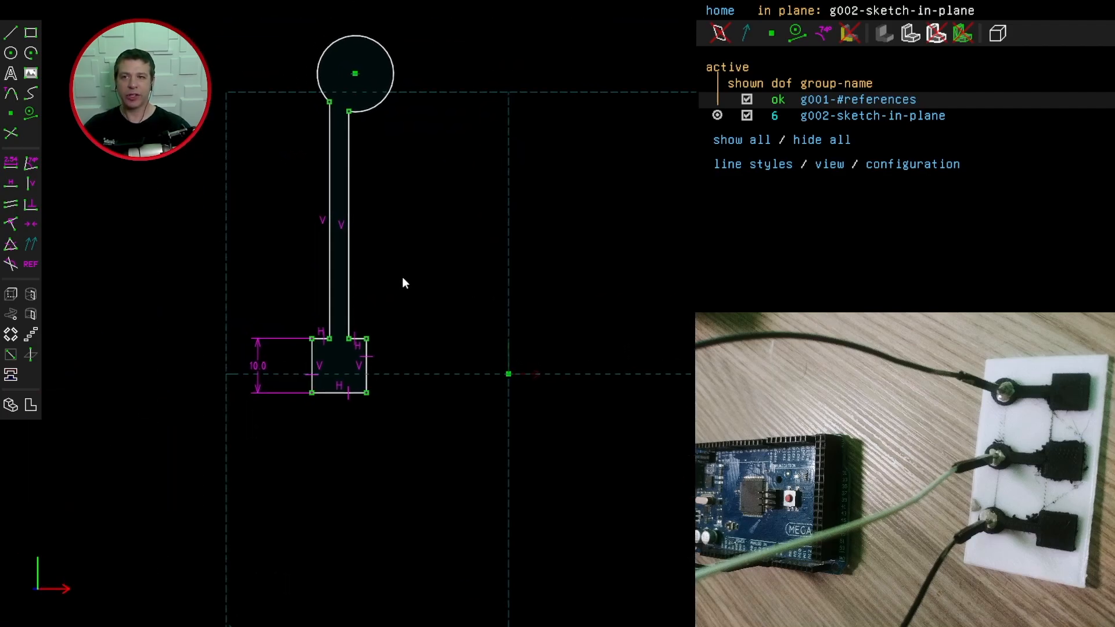
right_click_drag(400, 282, 420, 306)
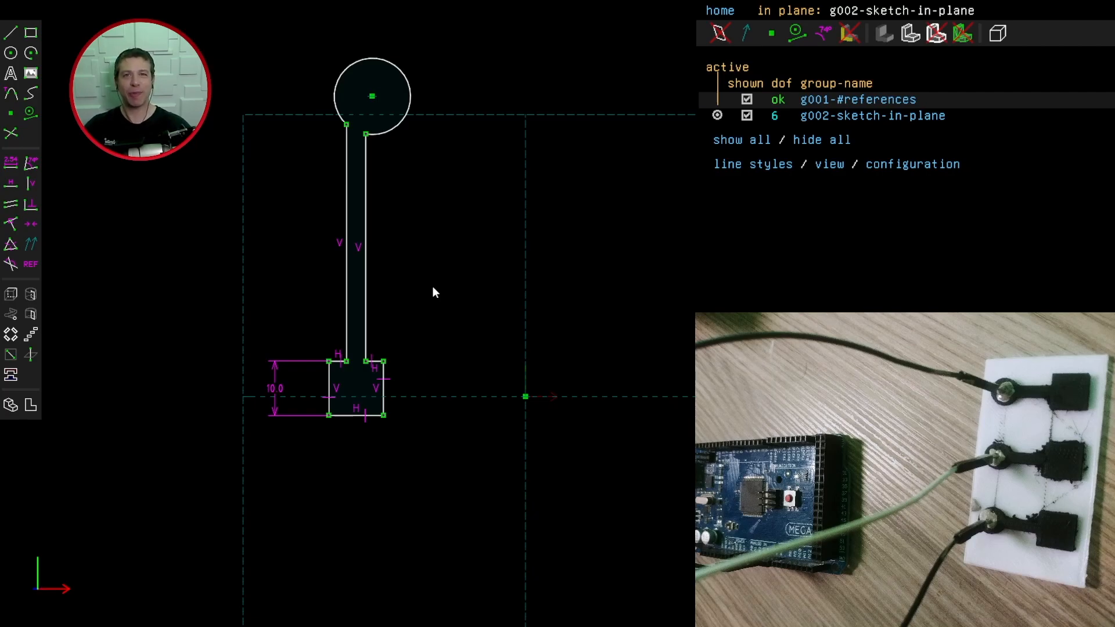
- Constrain the stem's left and right sides to equal length
left_click(347, 266)
left_click(365, 270)
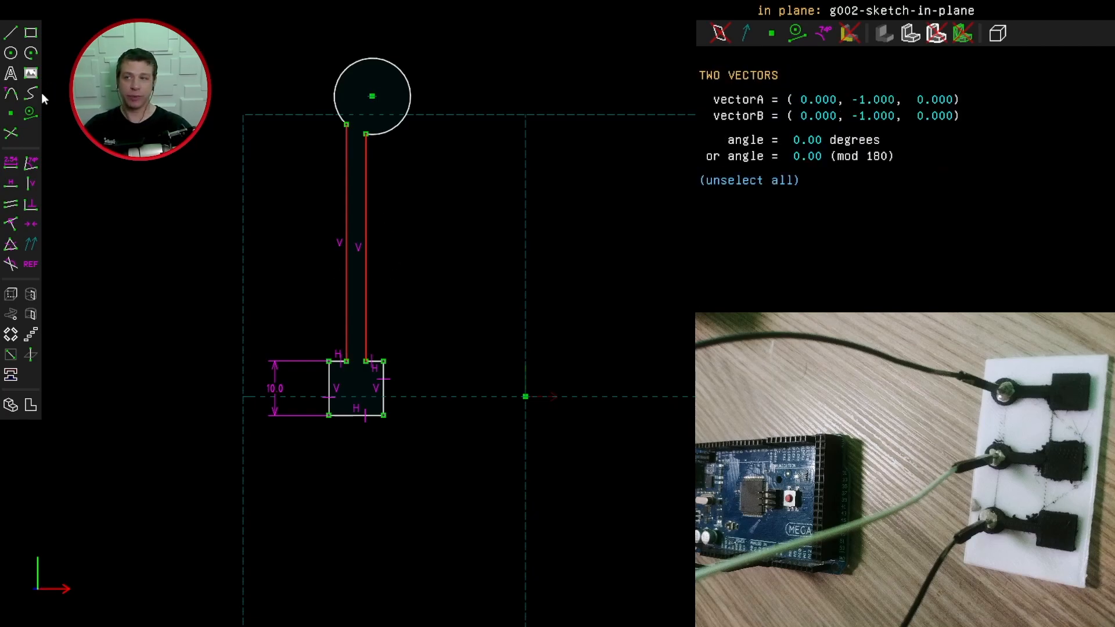
left_click(11, 247)
- Dimension the stem's left side and set its length to 10
left_click(350, 296)
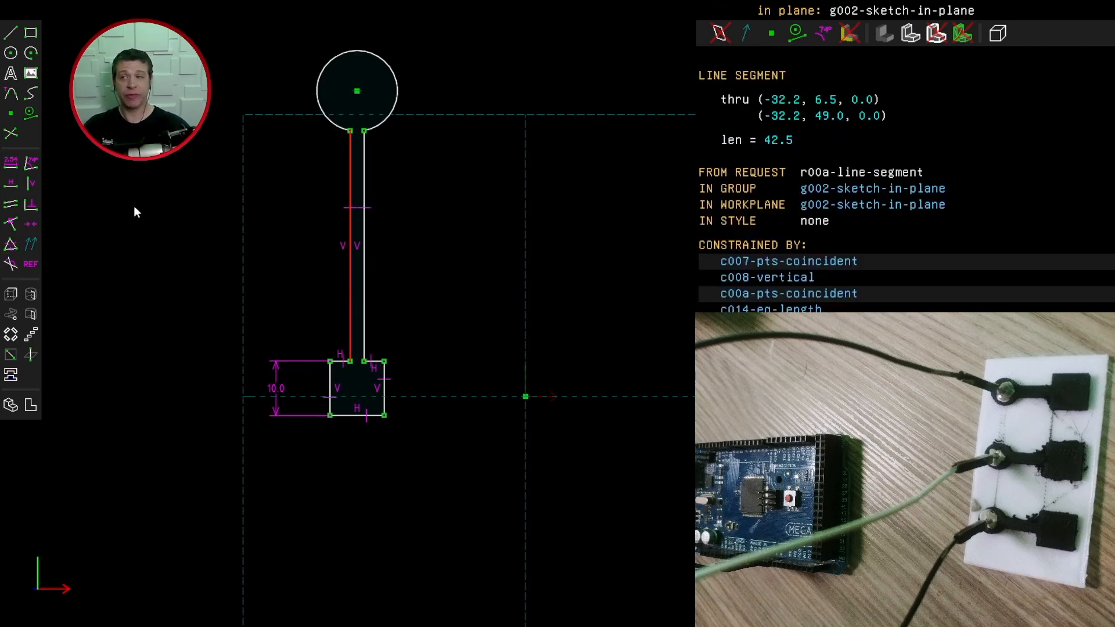
left_click(11, 165)
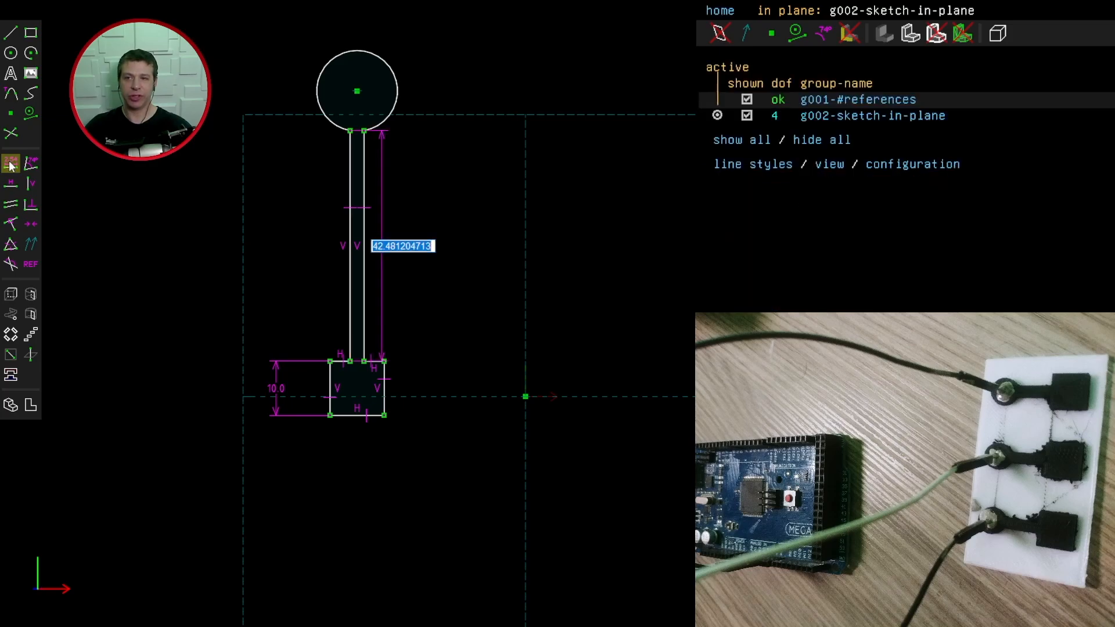
type("10")
key("Return")
- Dimension the stem's width between its two lower corner points and set it to 3
scroll(446, 60, "down", 1)
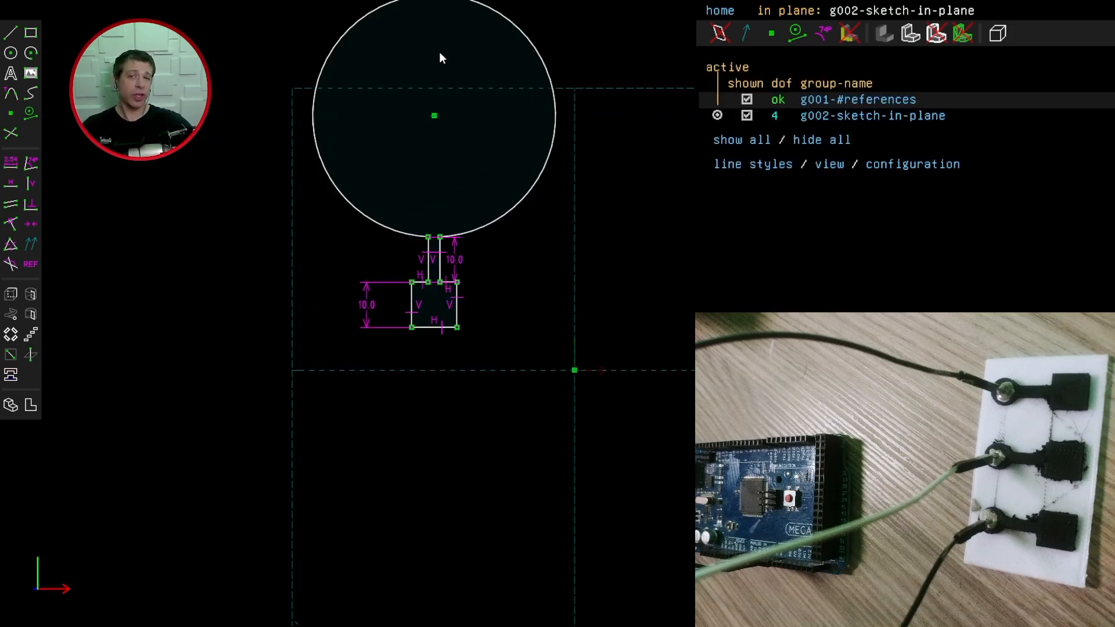
scroll(425, 270, "up", 5)
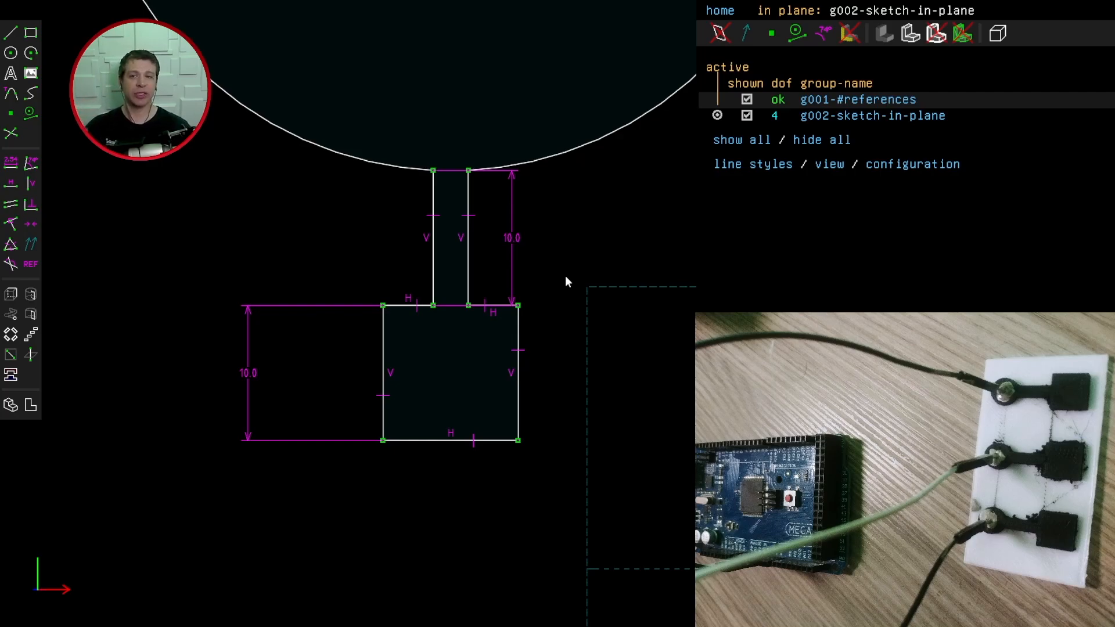
left_click(433, 306)
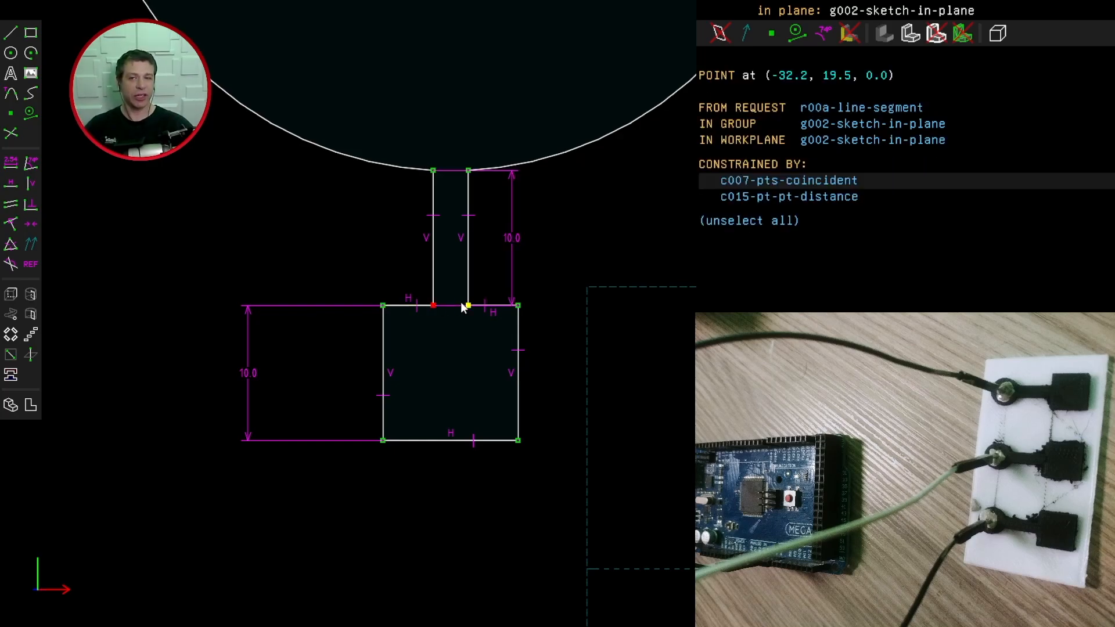
left_click(469, 305)
left_click(14, 166)
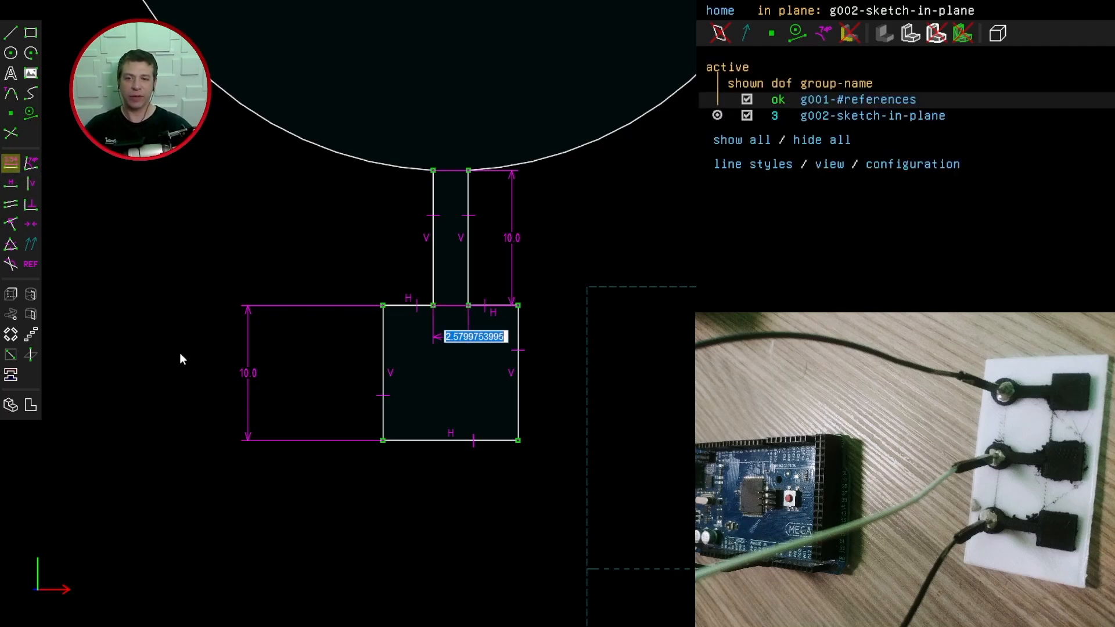
type("3")
key("Return")
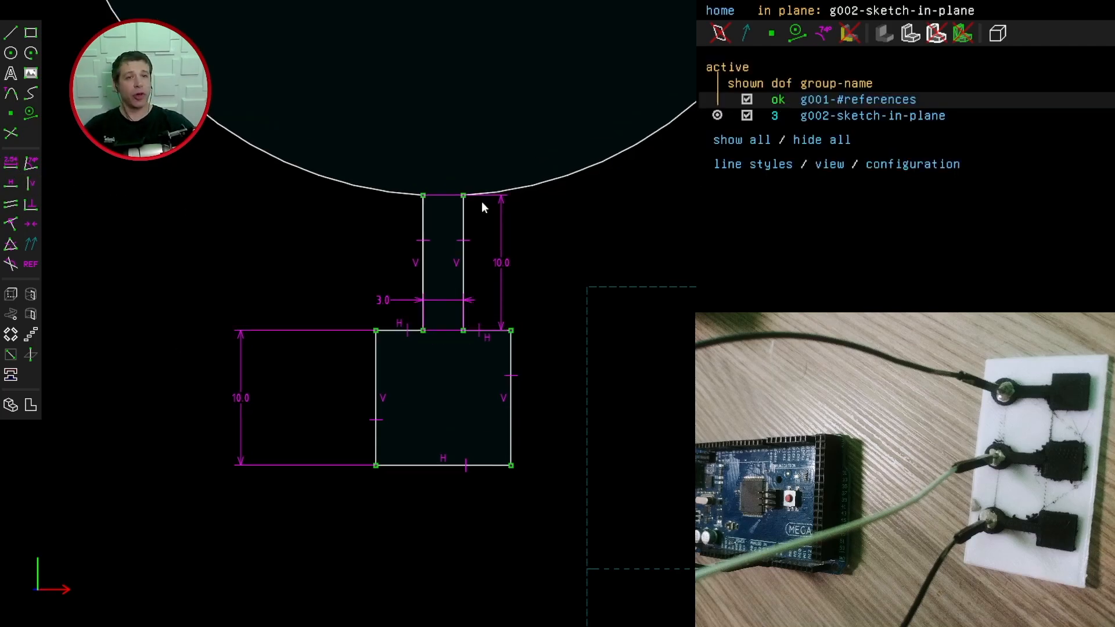
- Shrink the oversized circular terminal by moving its centre down close to the stem's upper end
mouse_move(482, 204)
left_mouse_down()
mouse_move(494, 200)
mouse_move(488, 223)
mouse_move(501, 207)
mouse_move(481, 201)
left_mouse_up()
scroll(500, 265, "up", 3)
scroll(500, 264, "down", 5)
left_click_drag(489, 120, 465, 229)
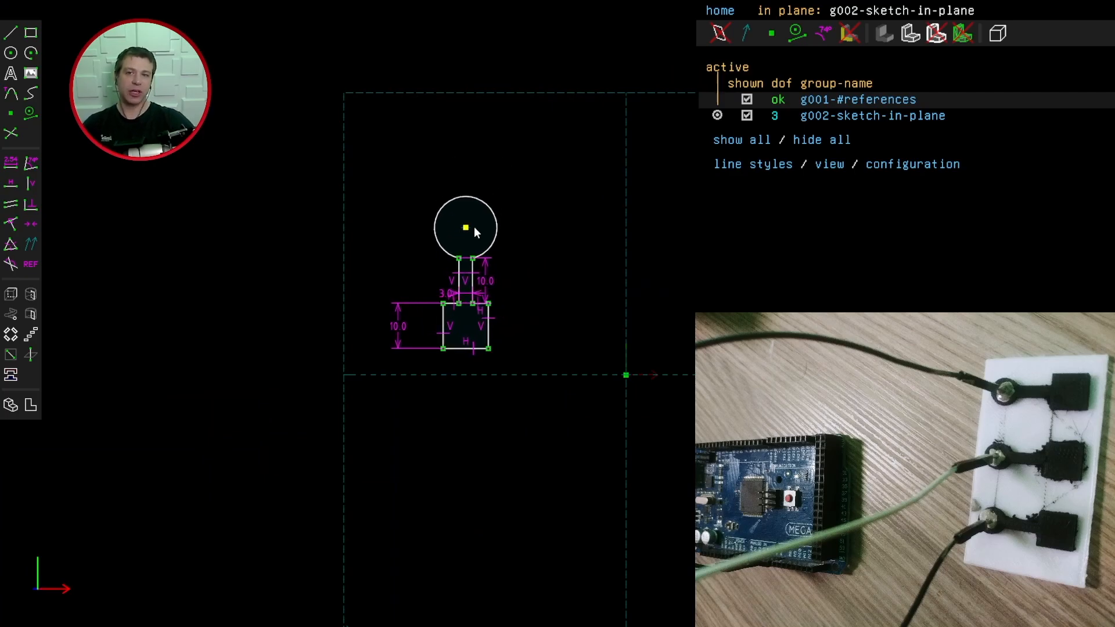
- Constrain the square pad's lower-right corner to coincide with the sketch origin
scroll(478, 269, "up", 2)
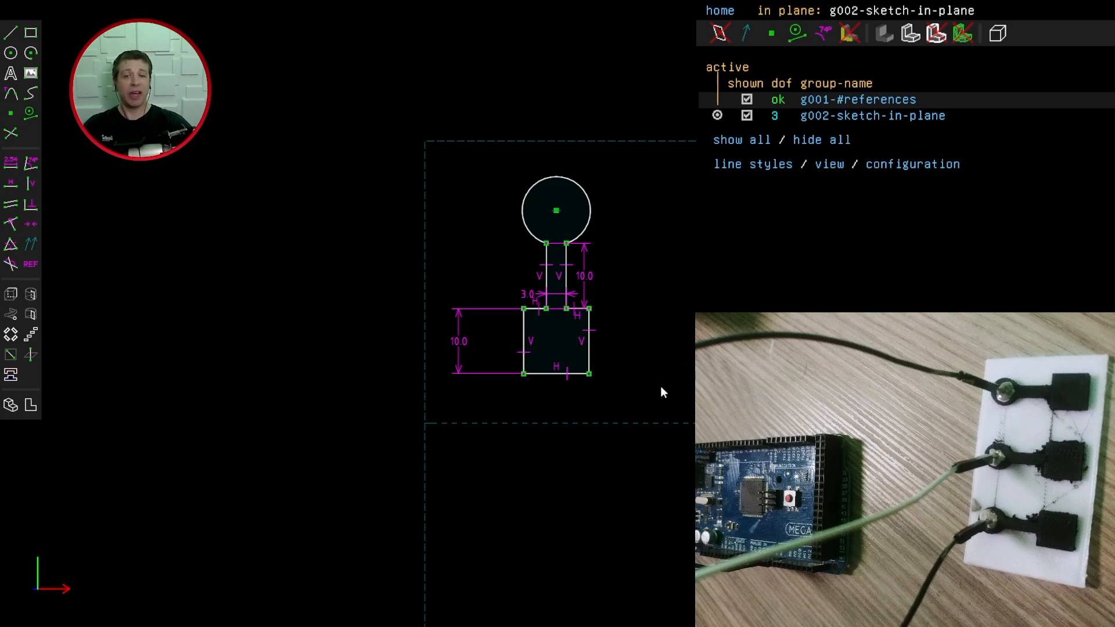
left_click(590, 375)
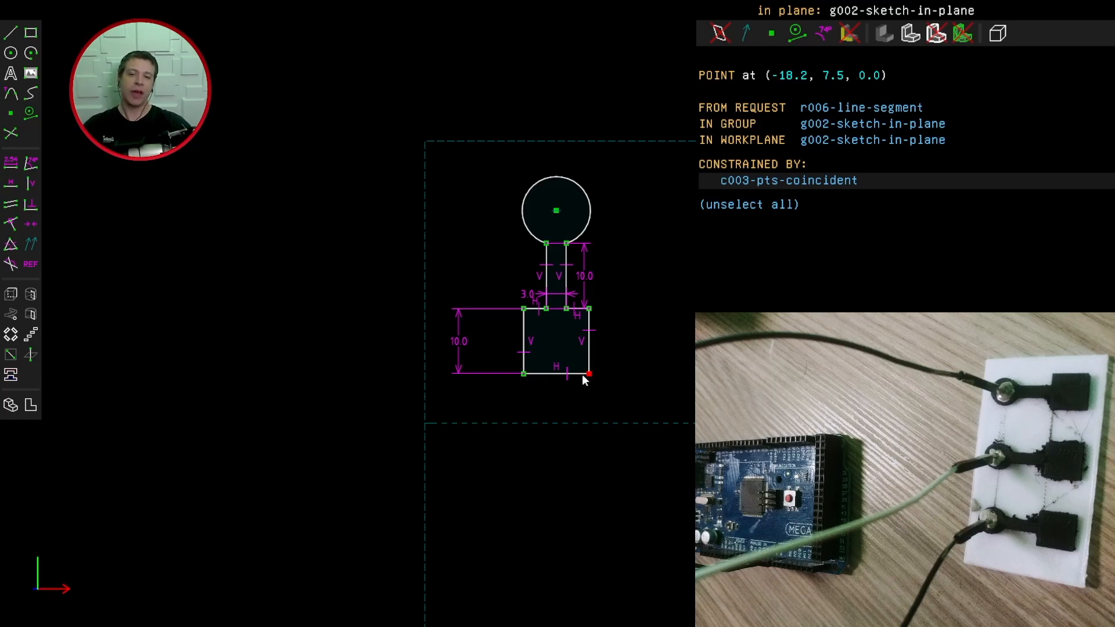
left_click(707, 424)
right_click_drag(633, 476, 389, 386)
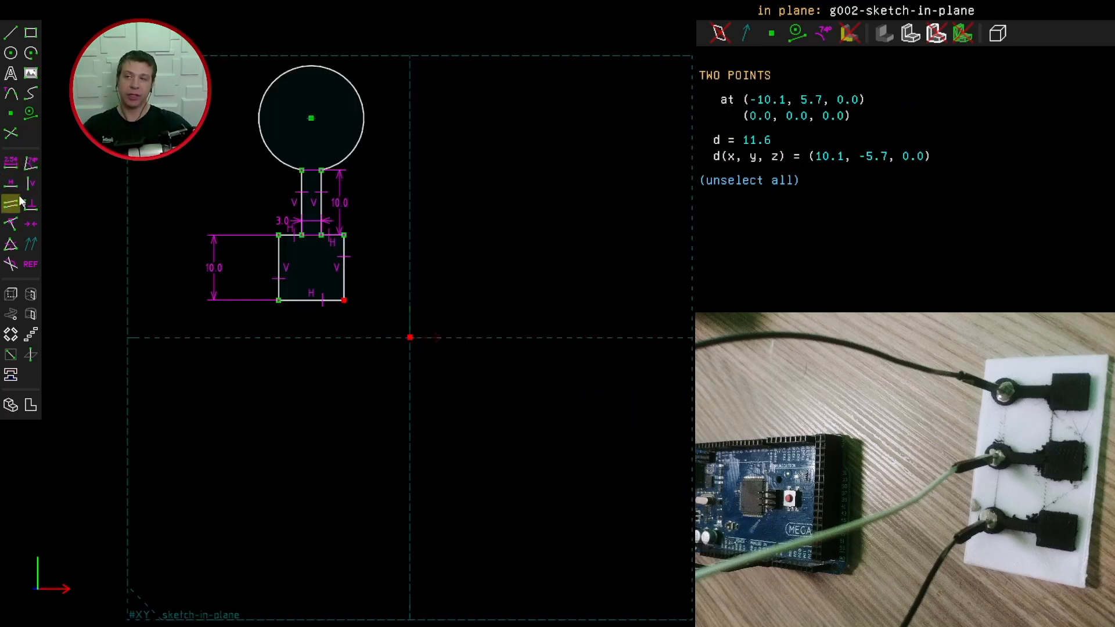
left_click(12, 225)
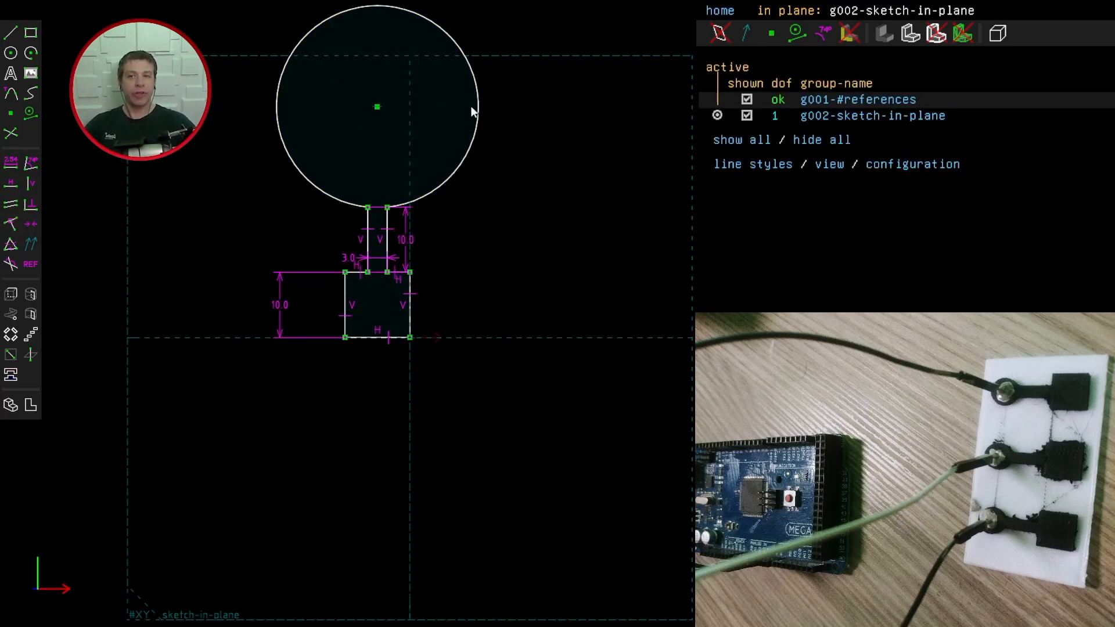
- Dimension the circular terminal's arc and set its diameter to 8
left_click(478, 120)
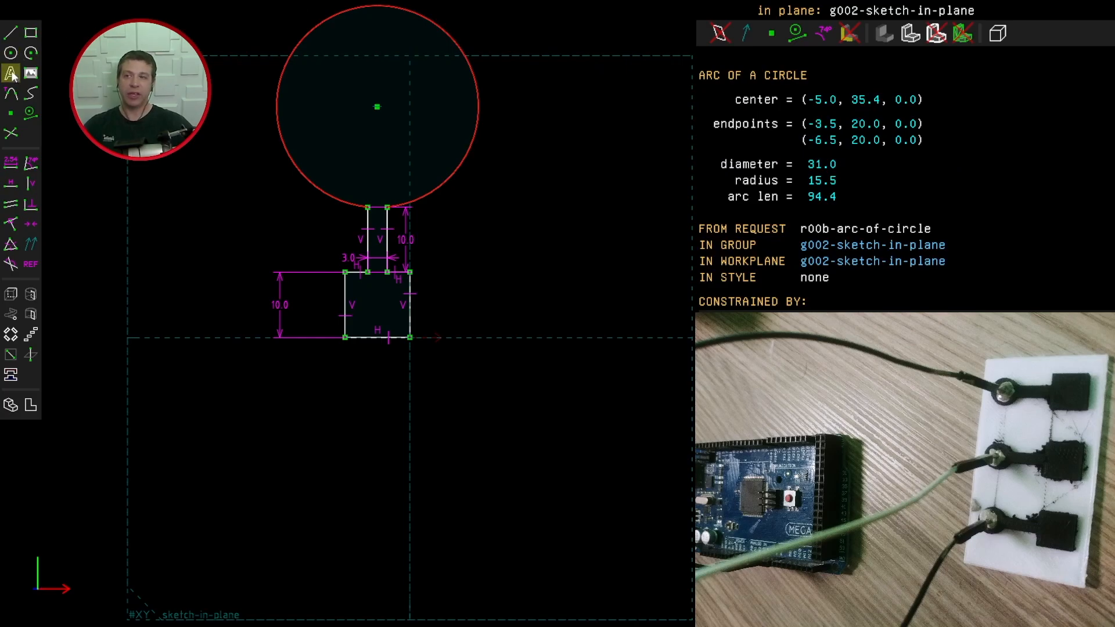
left_click(12, 164)
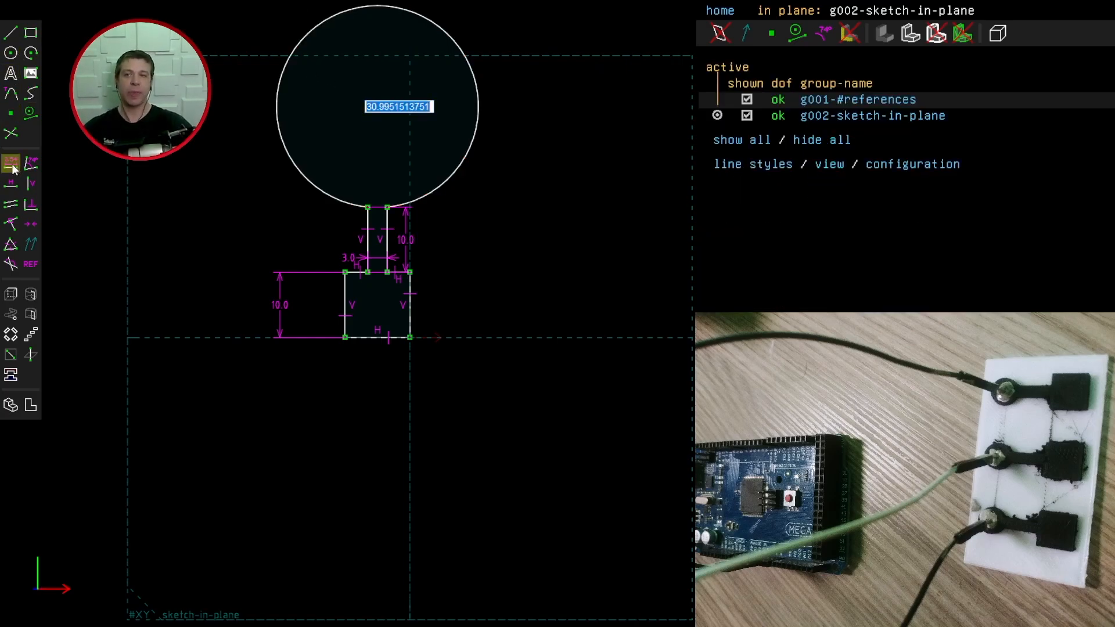
type("8")
key("Return")
key("f")
- Sketch a circular hole about 2.6 in diameter, concentric with the circular terminal
left_click(12, 52)
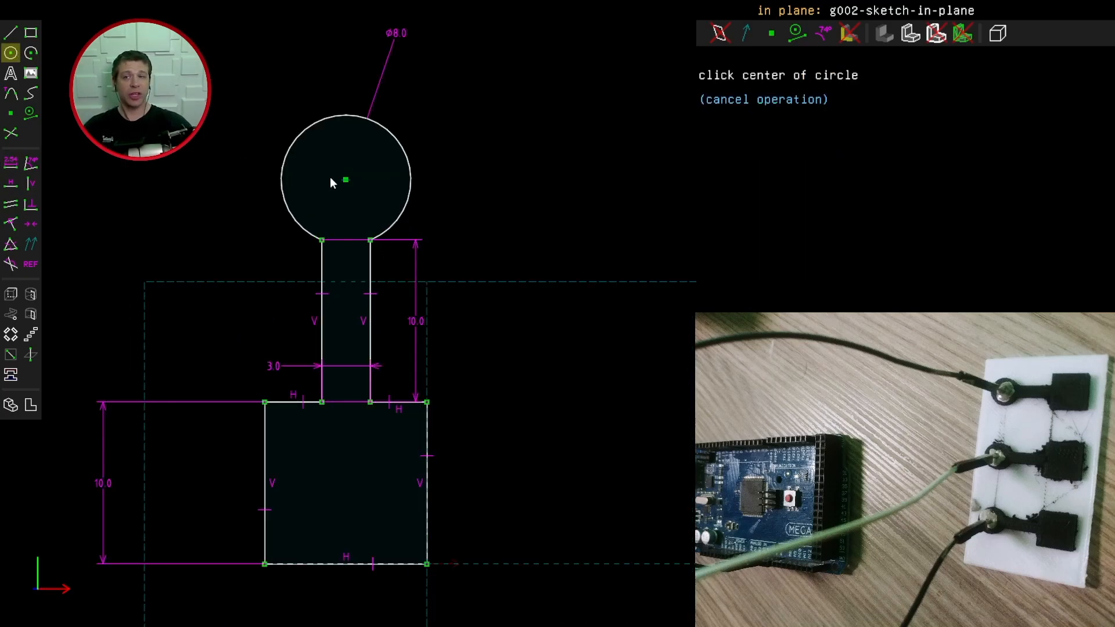
left_click(346, 180)
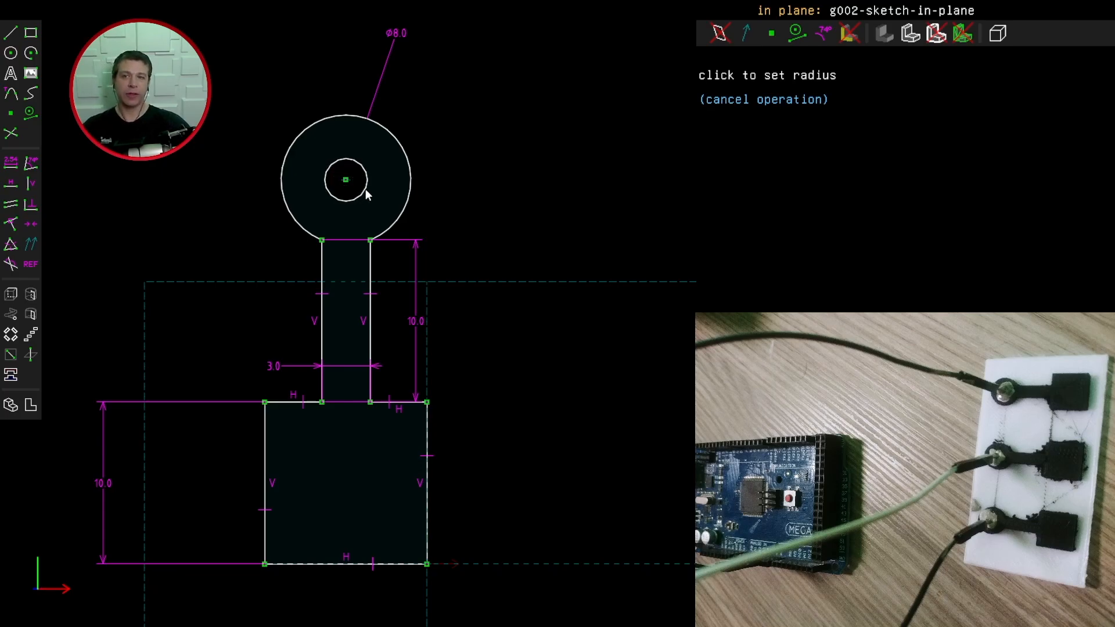
left_click(365, 189)
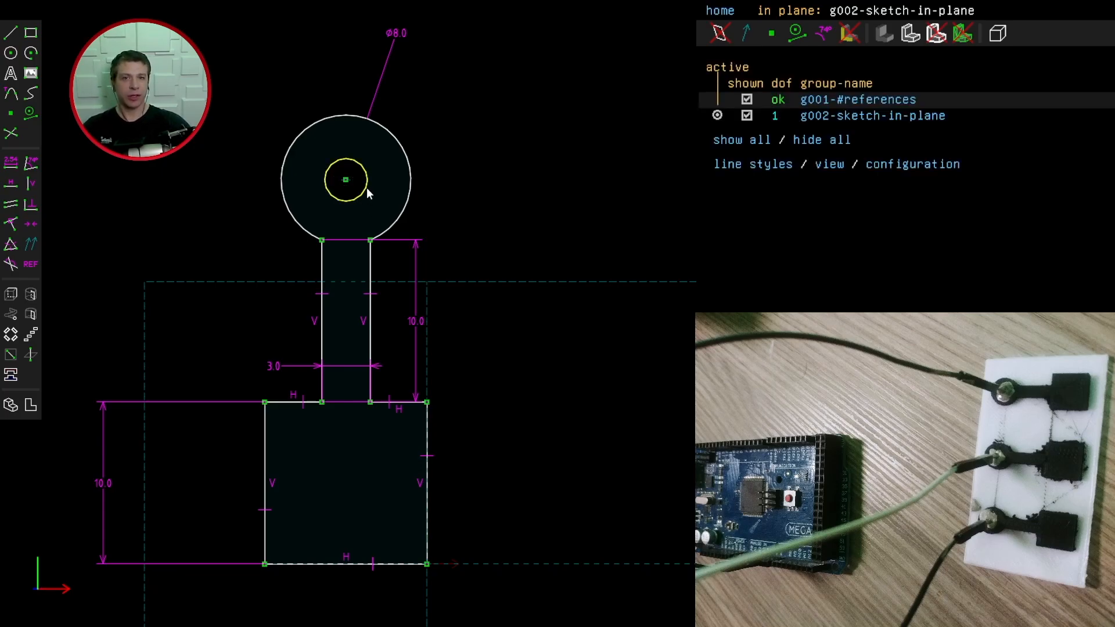
- Dimension the terminal's hole, set its diameter to 2, and place the label outside the outer circle
left_click(367, 187)
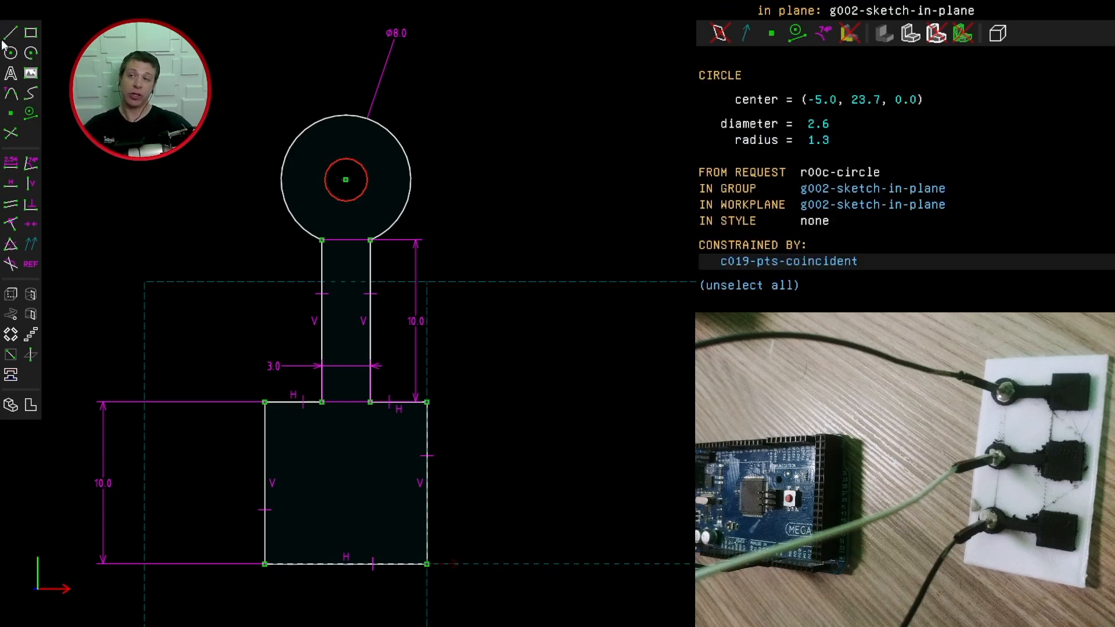
left_click(11, 163)
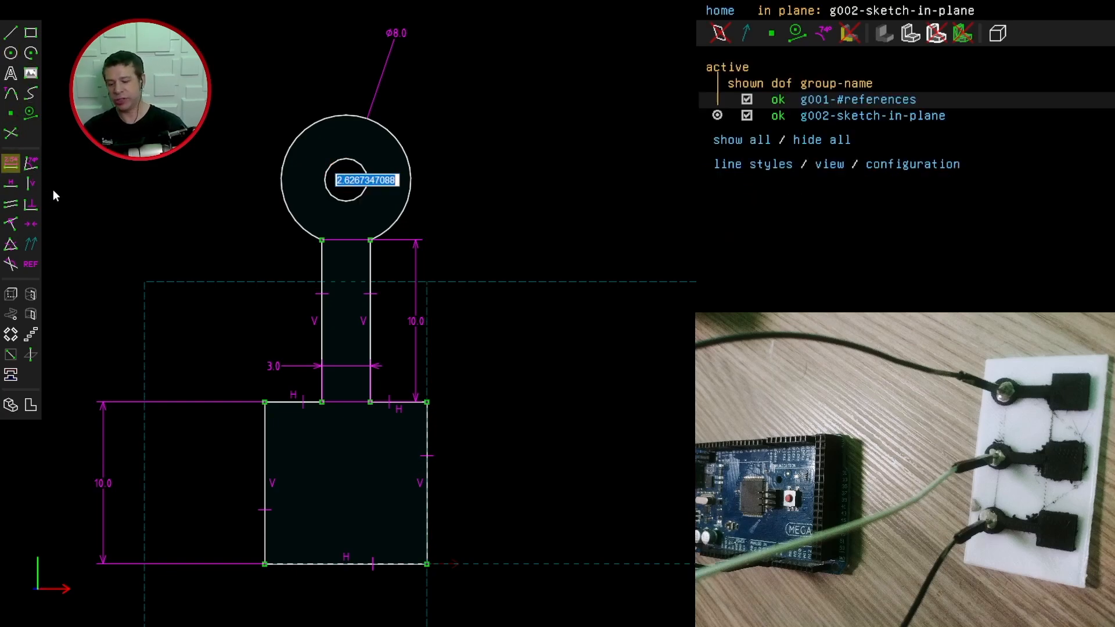
type("2")
key("Return")
left_click(325, 180)
scroll(351, 182, "up", 4)
left_click_drag(358, 183, 577, 140)
left_click(379, 193)
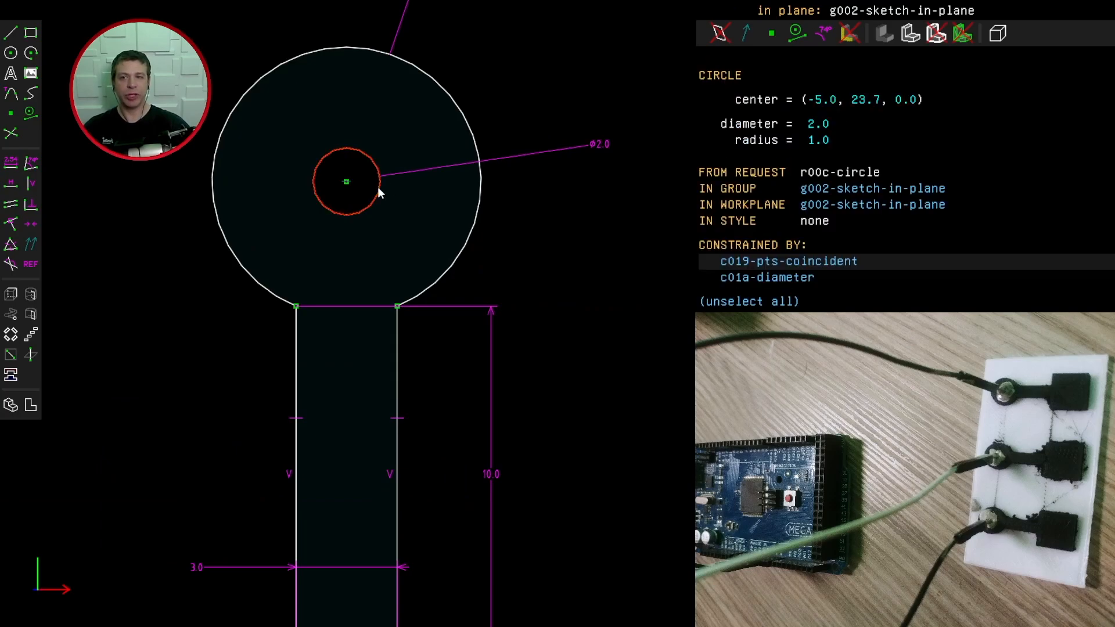
left_click(476, 208)
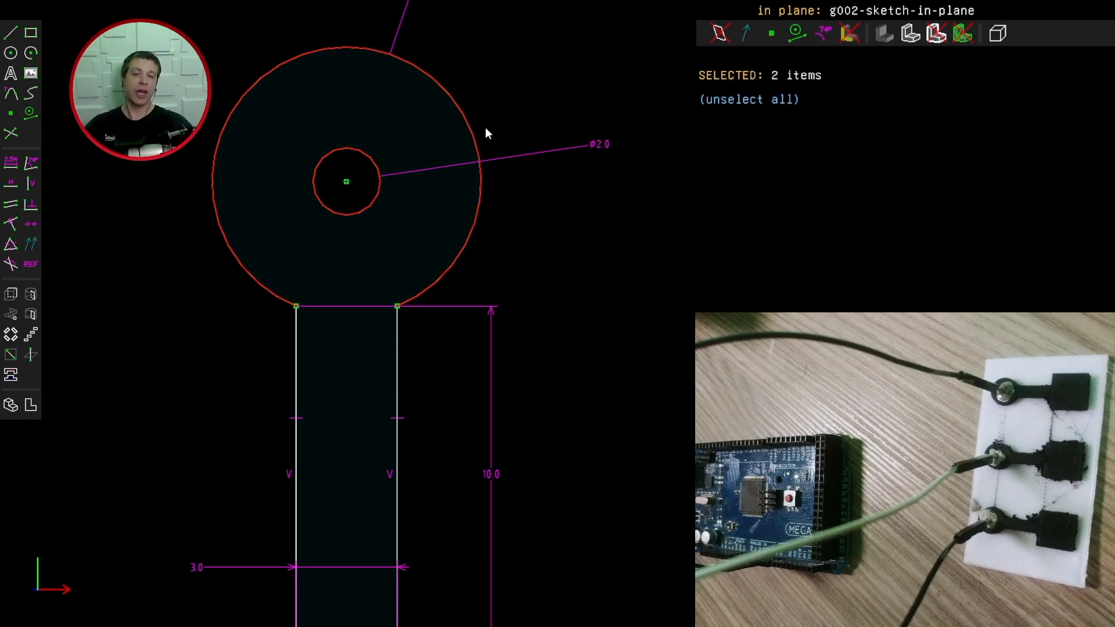
scroll(551, 238, "down", 2)
scroll(550, 236, "down", 3)
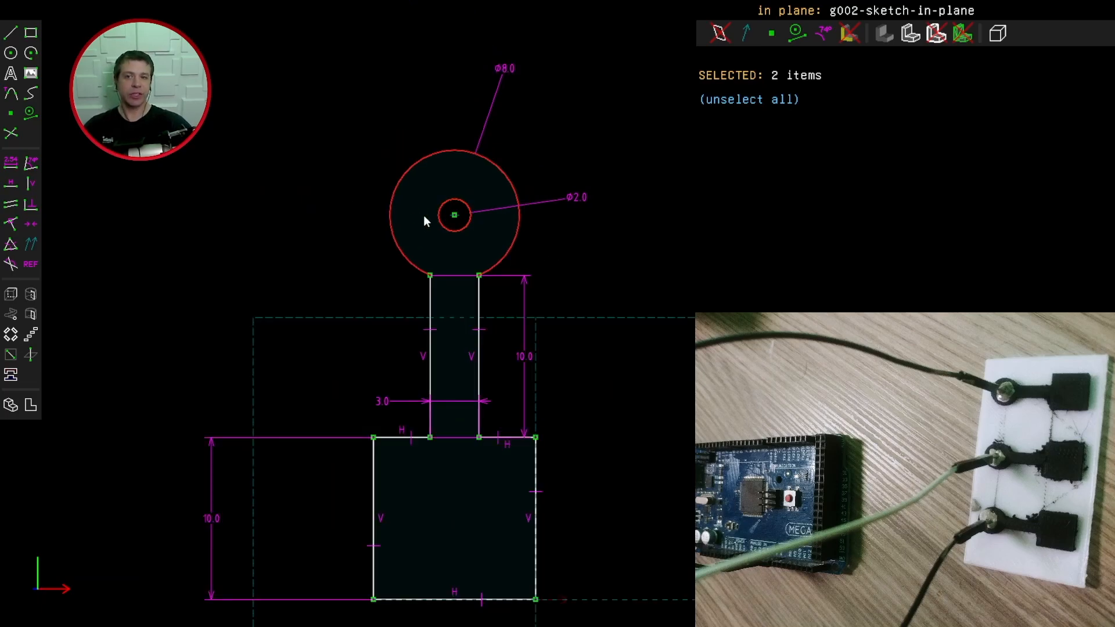
key("Escape")
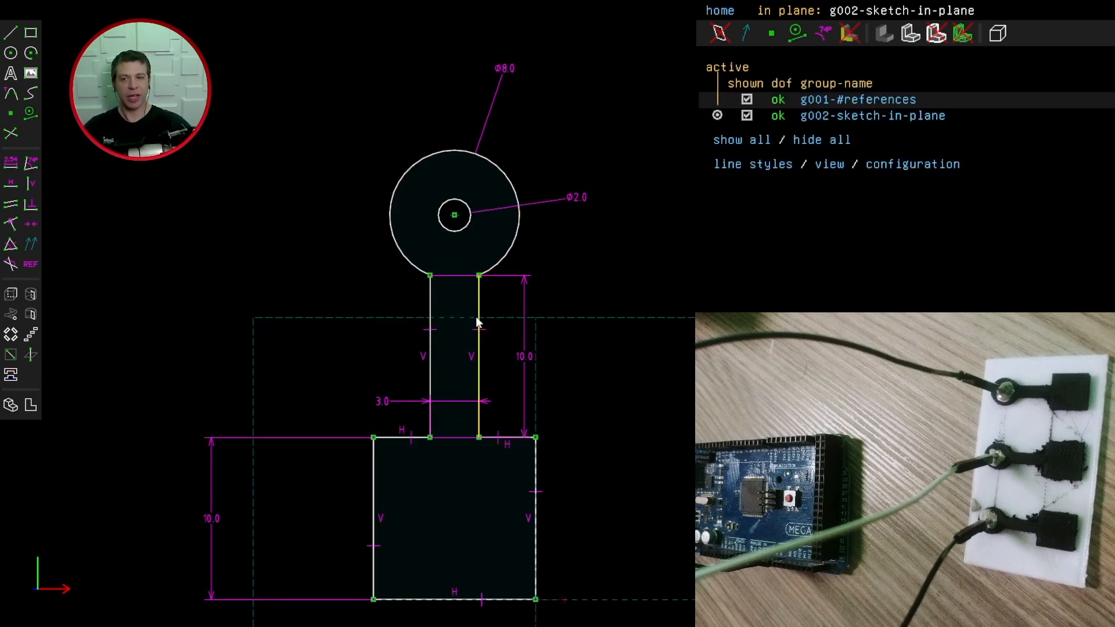
left_click(477, 322)
left_click(431, 308)
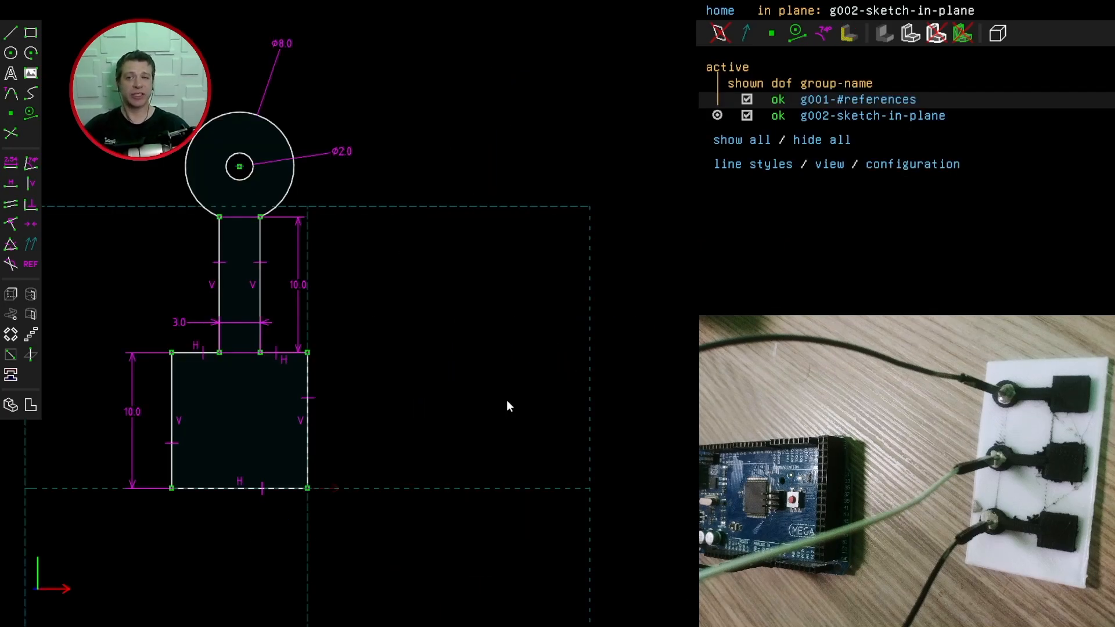
- Copy the complete touch-pad profile with its hole and place the duplicate beside the original, on its right
left_click_drag(84, 58, 397, 535)
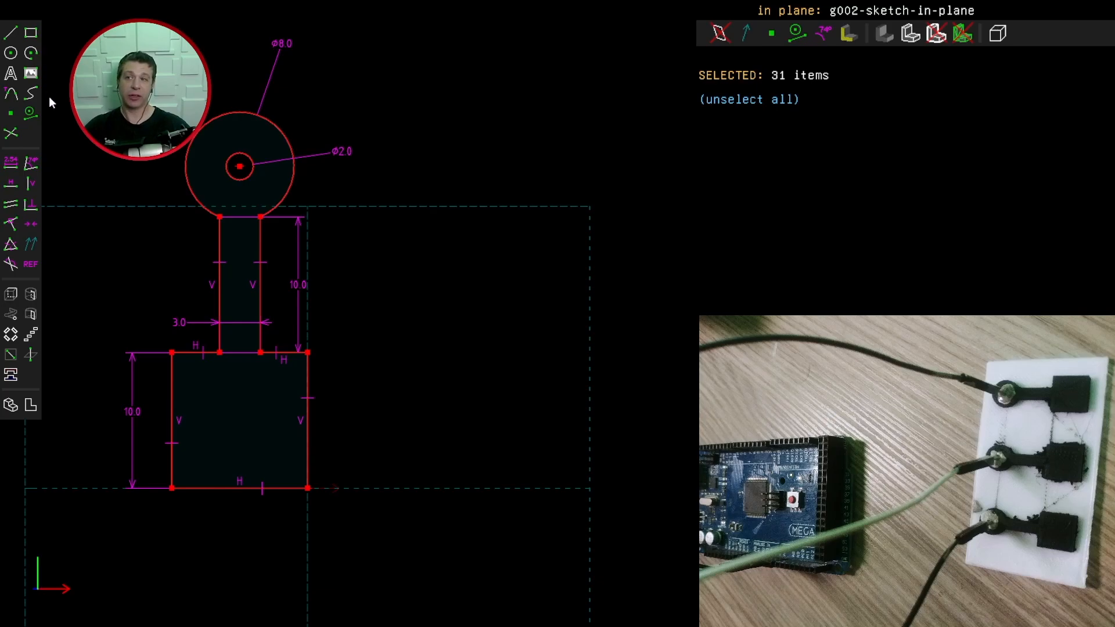
key("Escape")
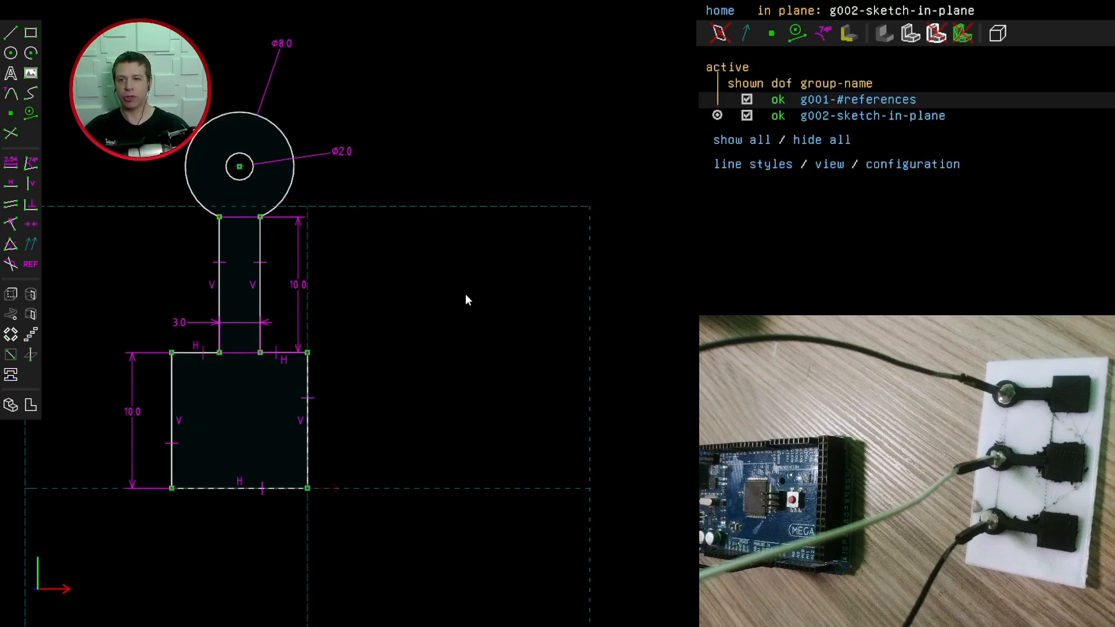
key("ctrl+v")
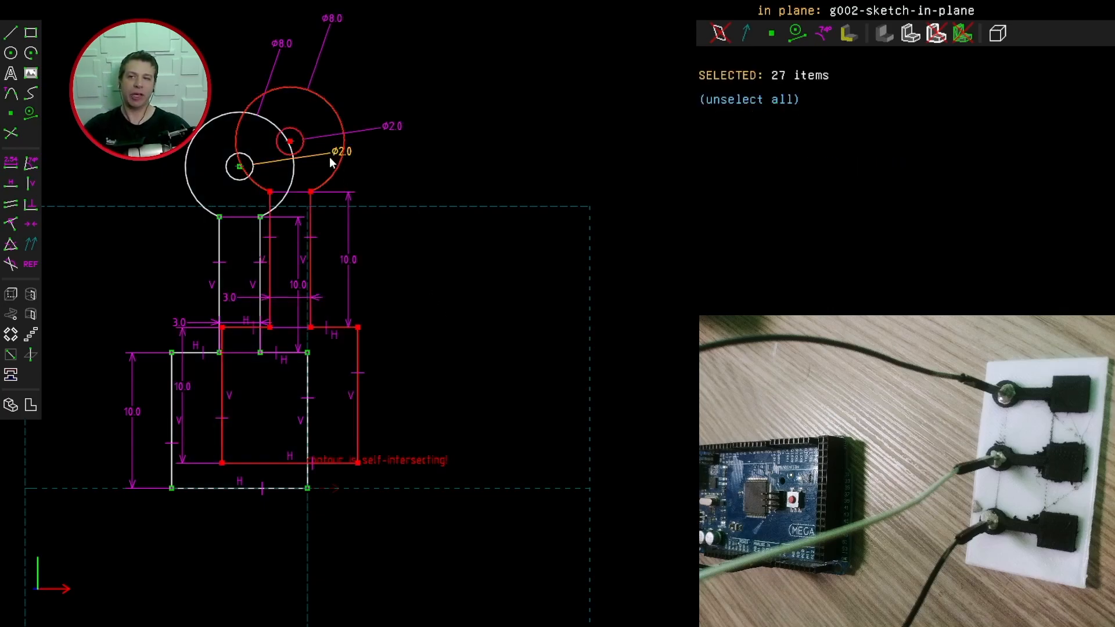
left_click_drag(291, 141, 471, 138)
- Paste a second duplicate of the profile, place it to the right of the first copy, and clear the selection
key("ctrl+v")
left_click_drag(319, 146, 724, 158)
right_click_drag(498, 493, 474, 486)
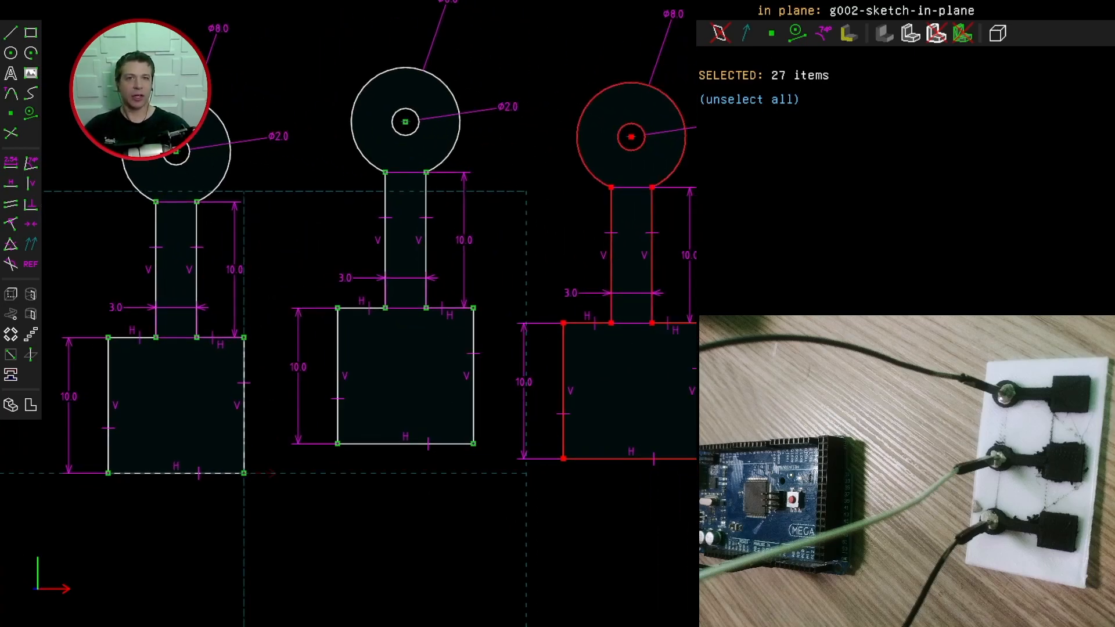
left_click(747, 99)
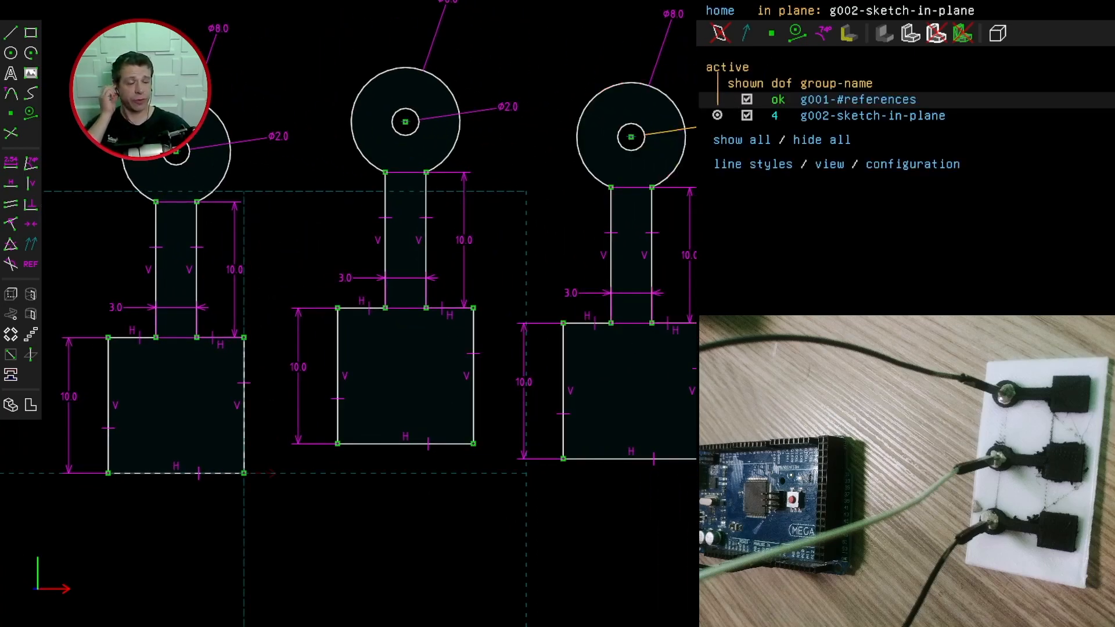
left_click_drag(324, 40, 353, 27)
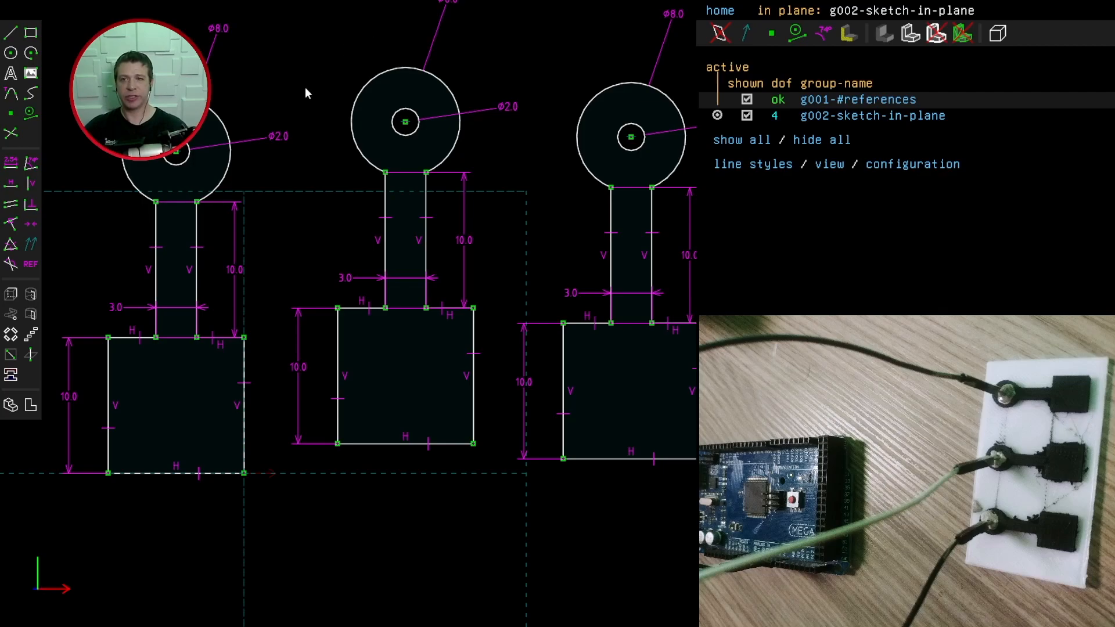
mouse_move(325, 45)
left_mouse_down()
mouse_move(499, 336)
mouse_move(503, 478)
mouse_move(365, 35)
left_mouse_up()
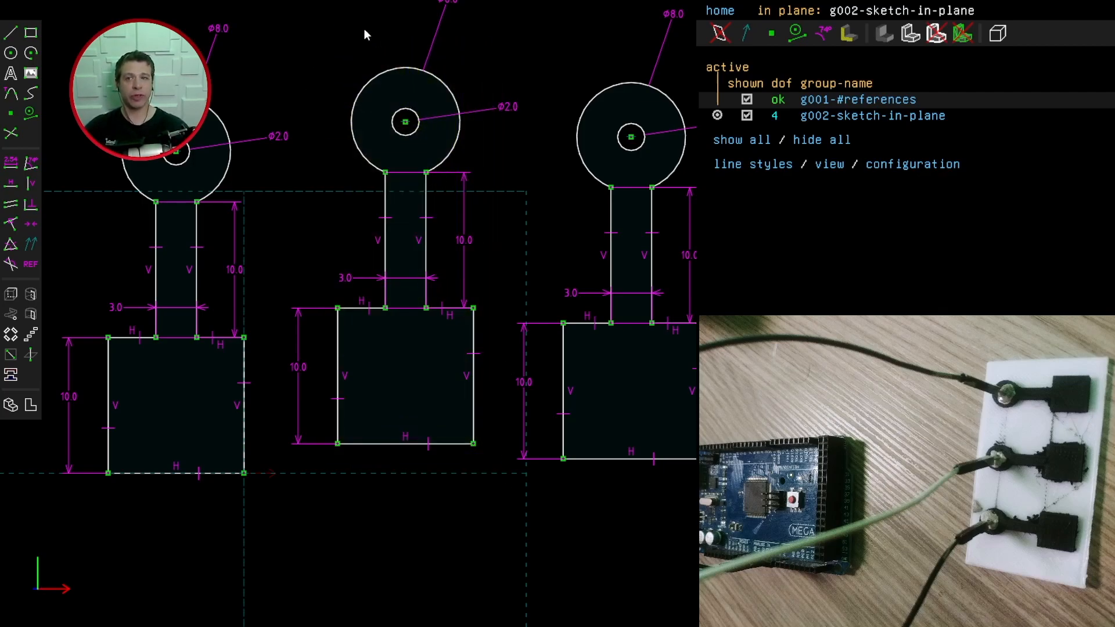
- Constrain the middle pad's lower-left corner horizontally level with the original pad's lower-right corner, and slide the copy slightly left
left_click(338, 443)
left_click(244, 474)
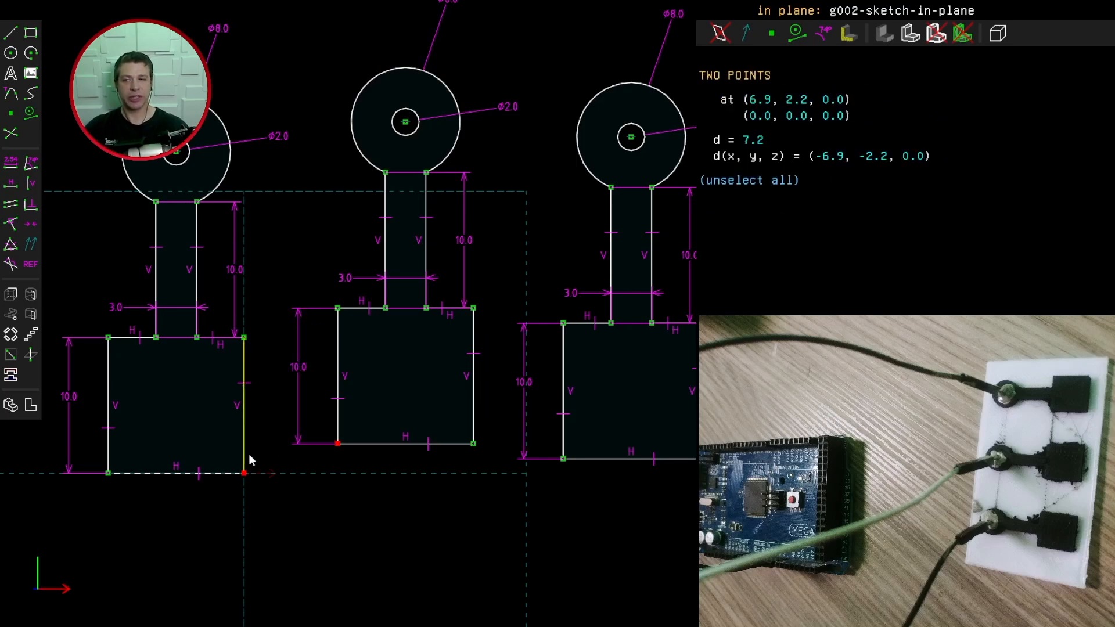
left_click(14, 185)
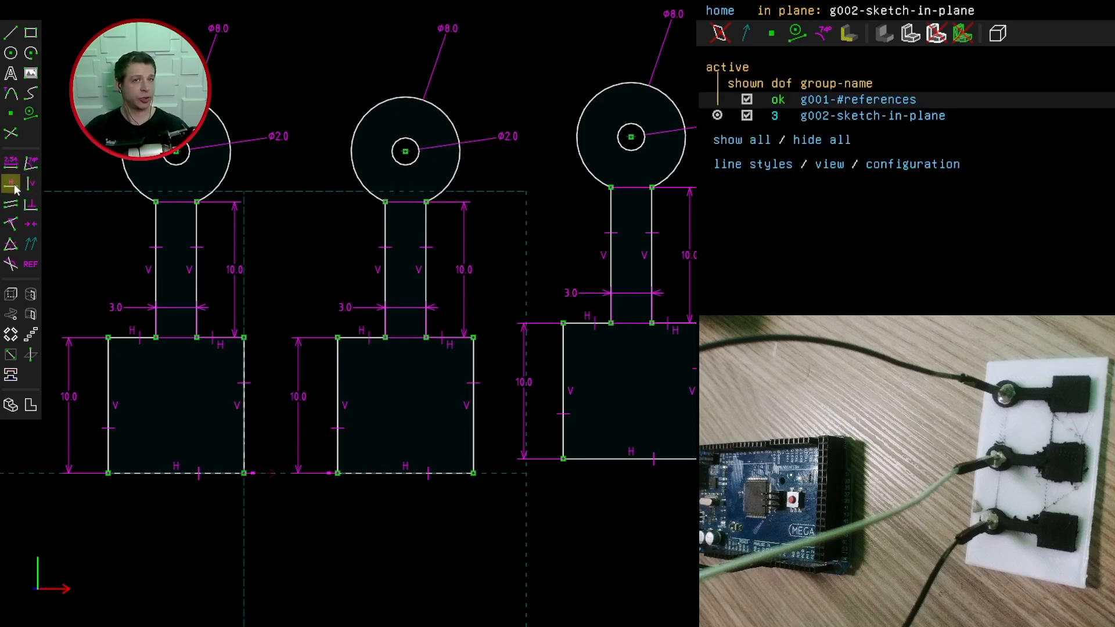
left_click(370, 339)
mouse_move(370, 339)
left_mouse_down()
mouse_move(341, 341)
mouse_move(370, 342)
mouse_move(361, 236)
mouse_move(368, 256)
left_mouse_up()
- Constrain the third pad's lower-left corner horizontally level with the middle pad's lower-right corner
left_click(562, 460)
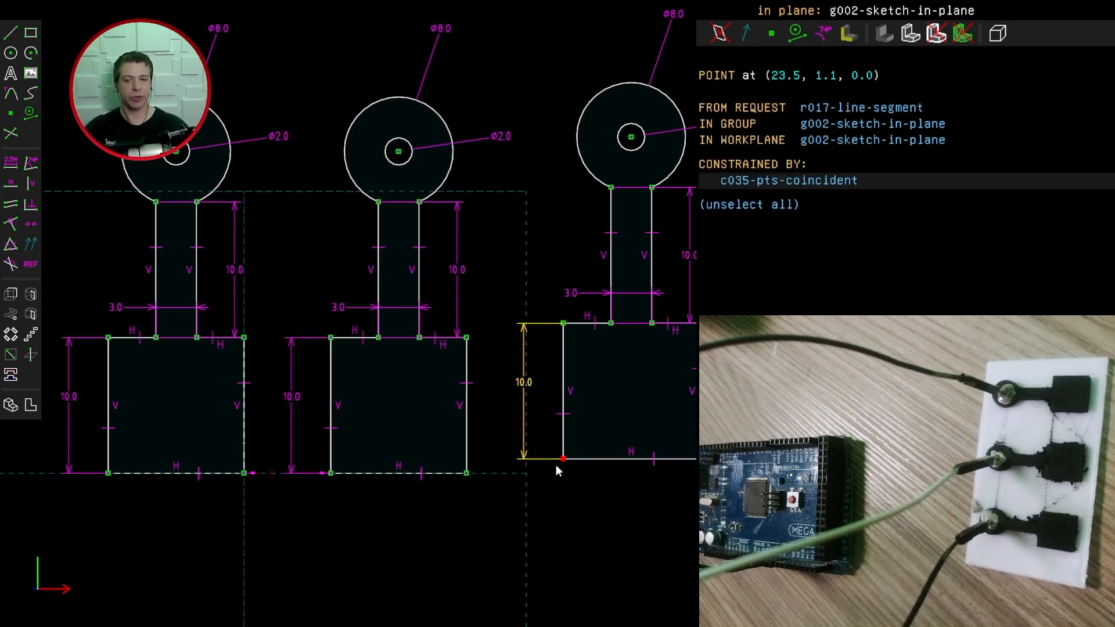
left_click(466, 474)
key("h")
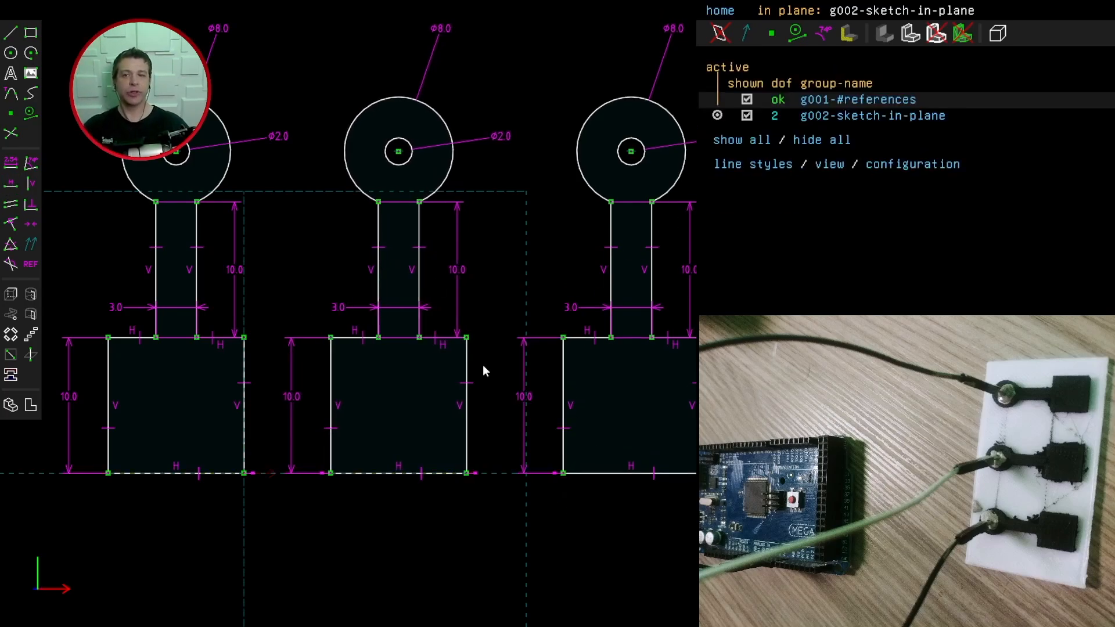
- Slide the middle and third profiles to the right along the shared baseline to adjust their spacing
left_click(332, 442)
mouse_move(337, 447)
left_mouse_down()
mouse_move(374, 434)
mouse_move(358, 427)
left_mouse_up()
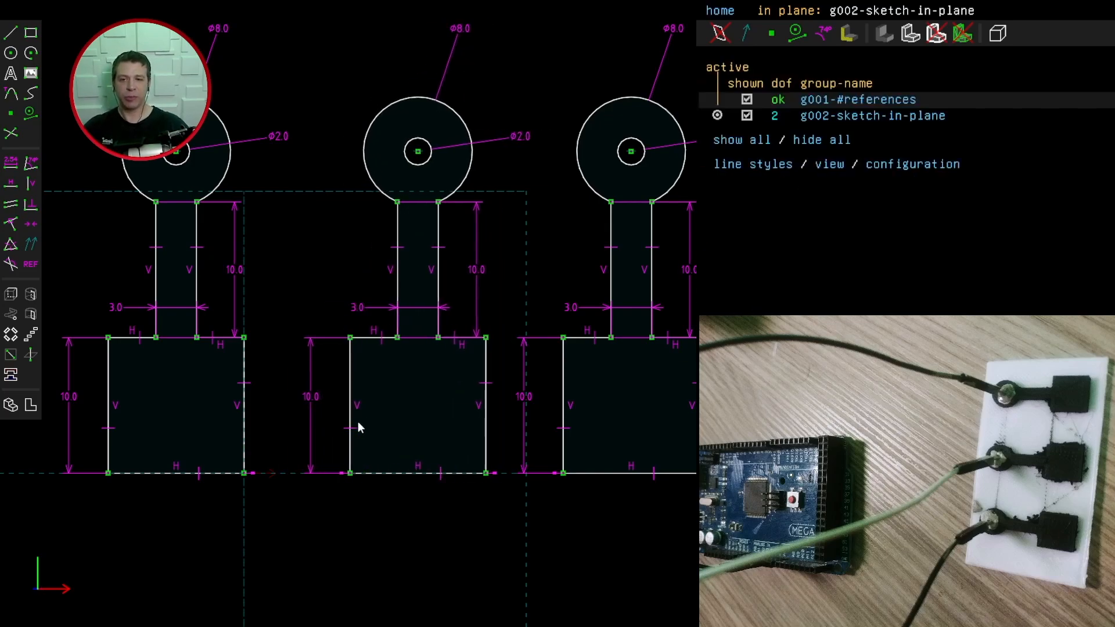
mouse_move(563, 401)
left_mouse_down()
mouse_move(592, 424)
mouse_move(579, 405)
mouse_move(597, 411)
left_mouse_up()
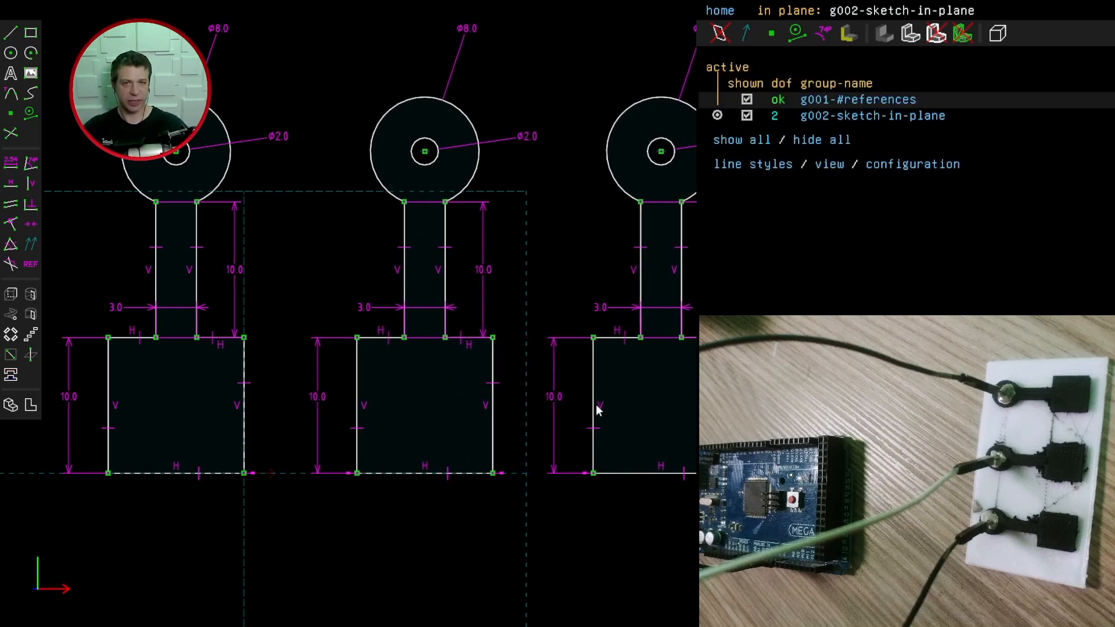
- Set the gap between the original pad's lower-right corner and the middle pad's lower-left corner to 10 mm
left_click(244, 474)
left_click(356, 474)
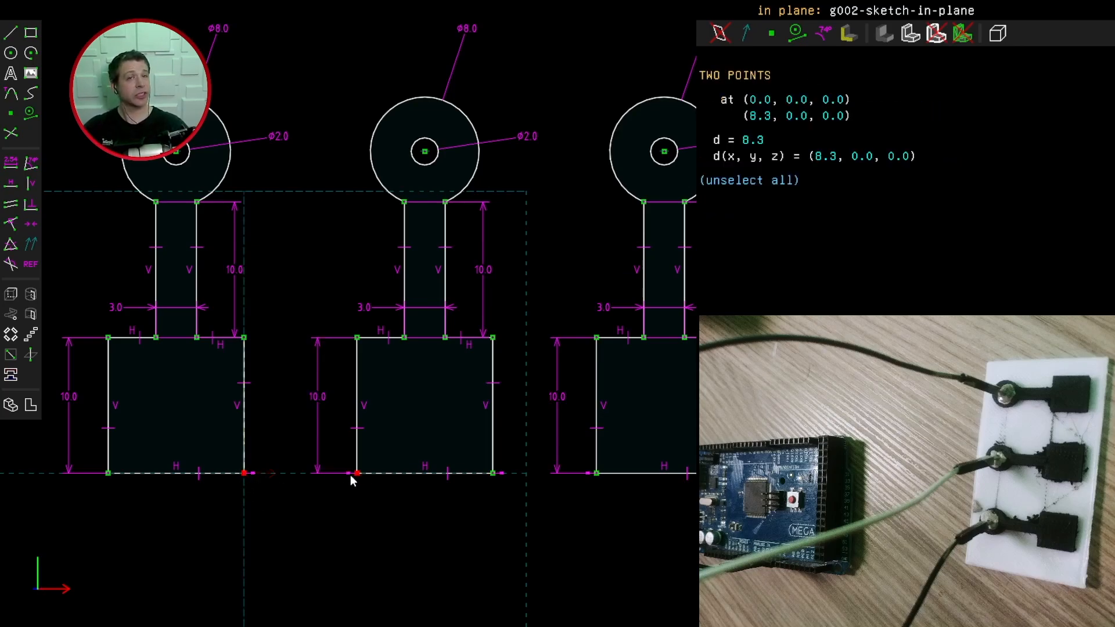
left_click(10, 163)
type("10")
key("Return")
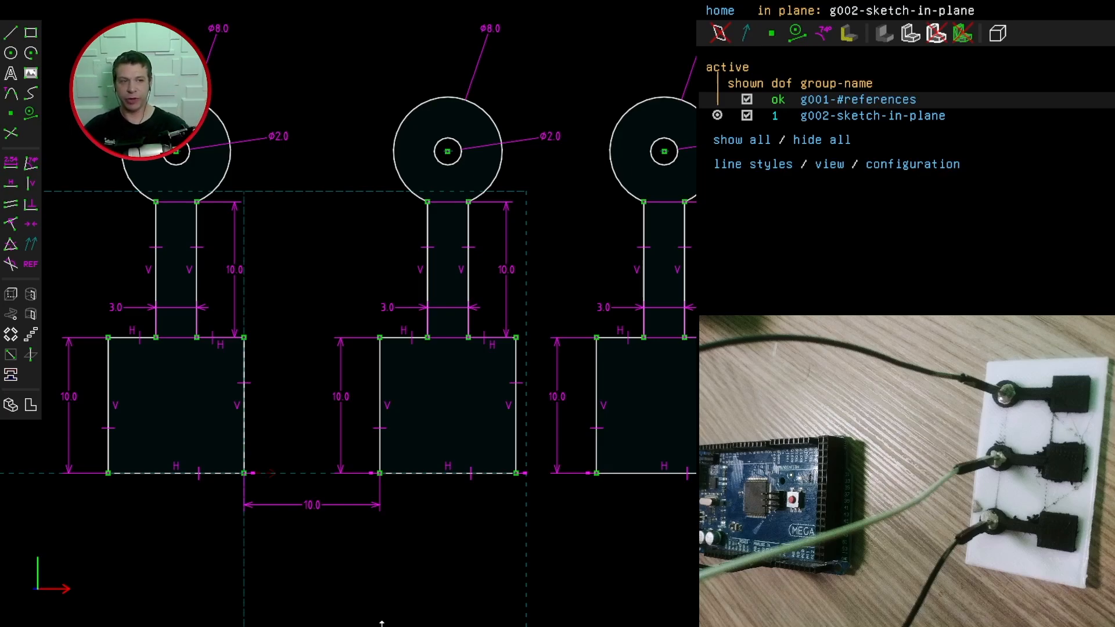
- Set the gap between the middle pad's lower-right corner and the third pad's lower-left corner to 10 mm
left_click(517, 474)
left_click(596, 473)
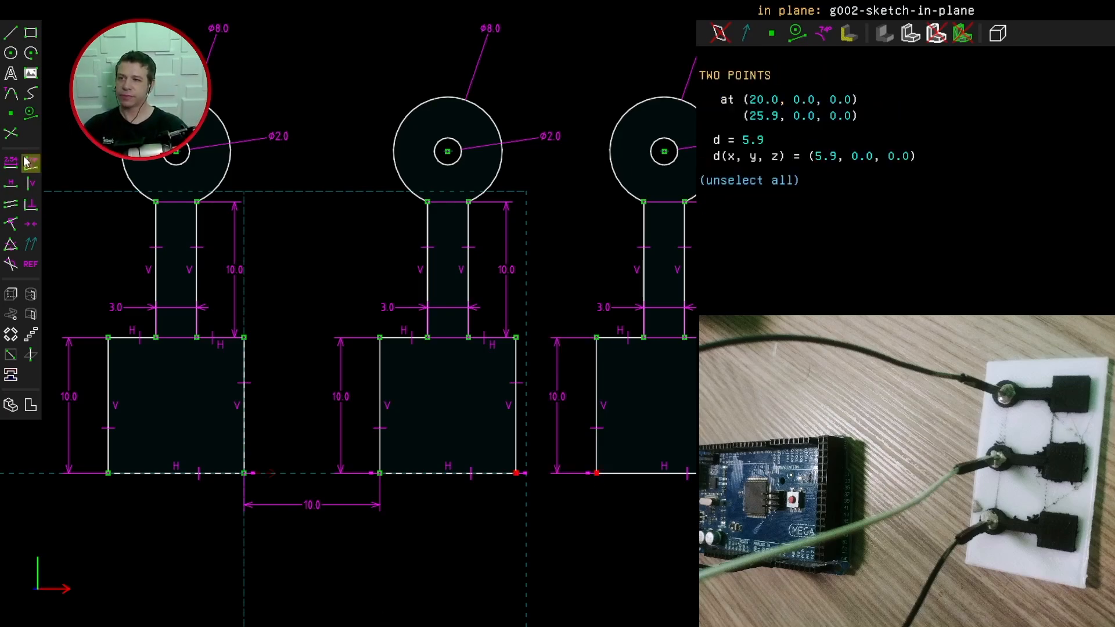
type("d10")
key("Return")
- Extrude the three pad profiles and constrain the extrusion depth to 3 mm
scroll(616, 620, "down", 1)
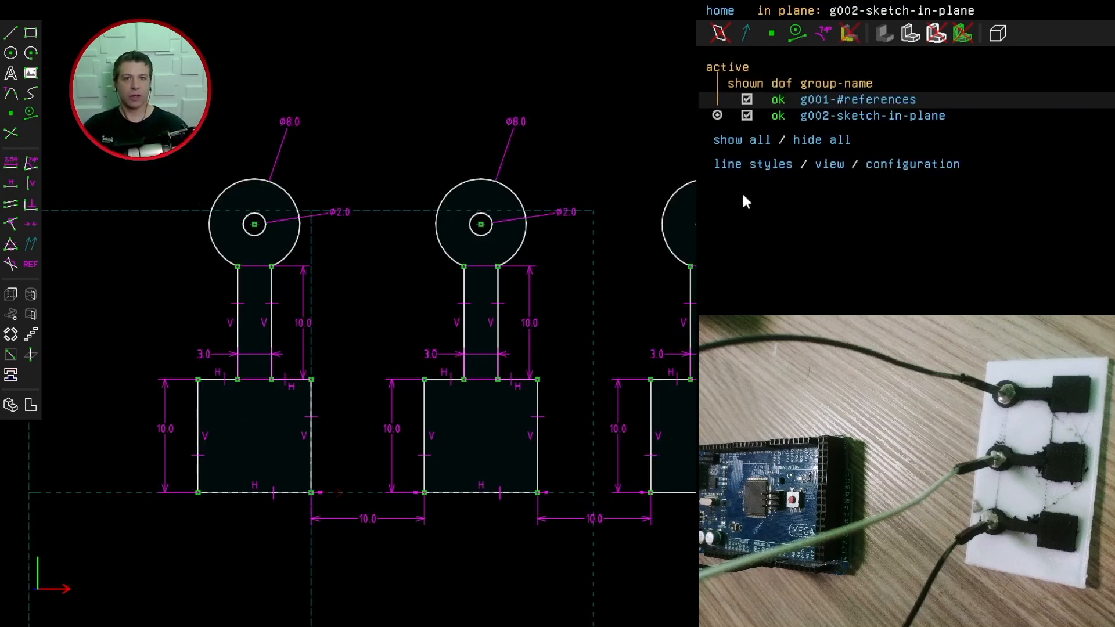
right_click_drag(646, 553, 594, 515)
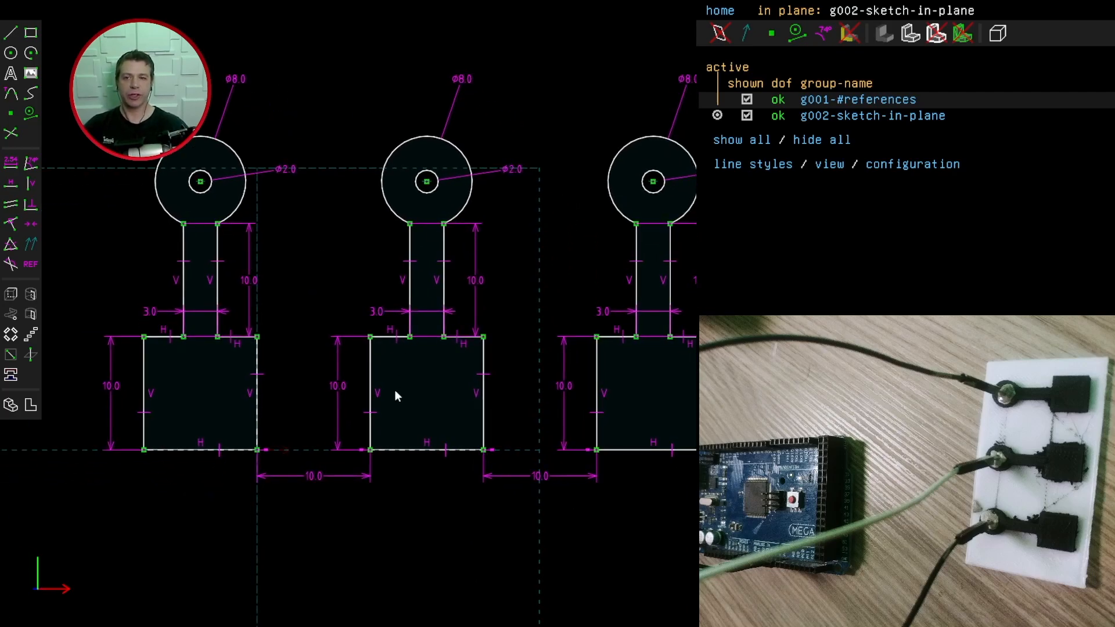
left_click(10, 297)
mouse_move(503, 251)
middle_mouse_down()
mouse_move(518, 241)
mouse_move(480, 262)
mouse_move(456, 298)
middle_mouse_up()
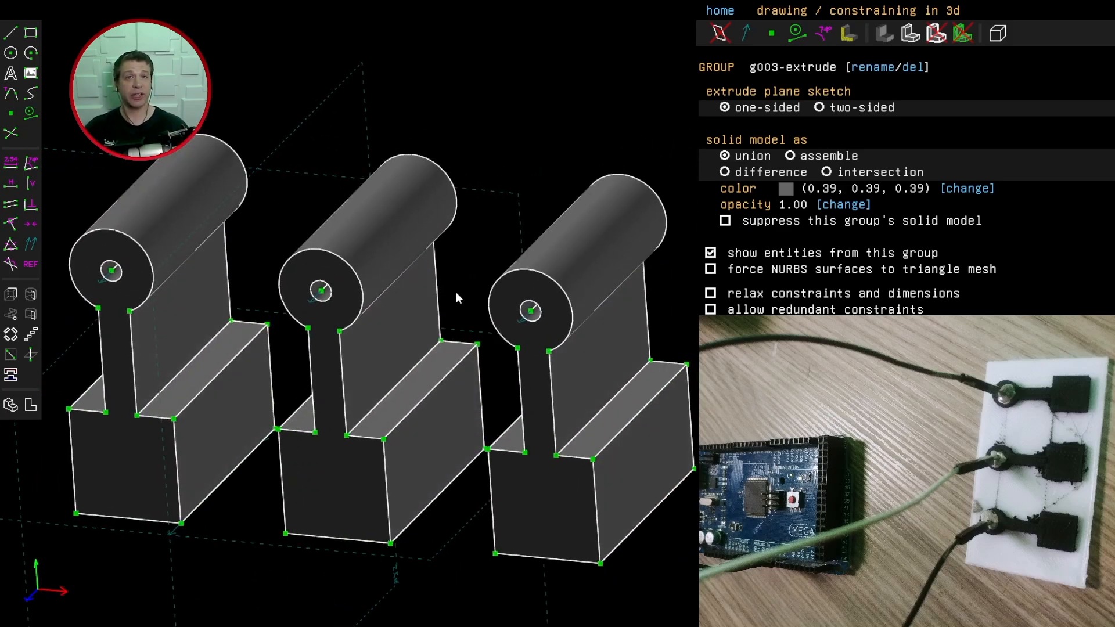
left_click(591, 250)
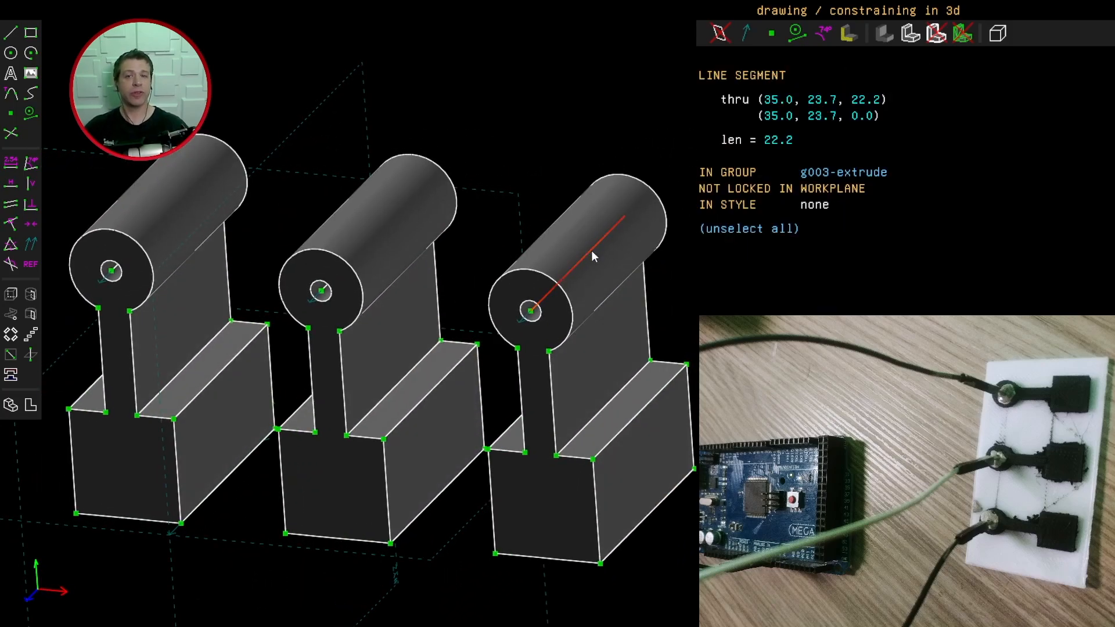
left_click(11, 164)
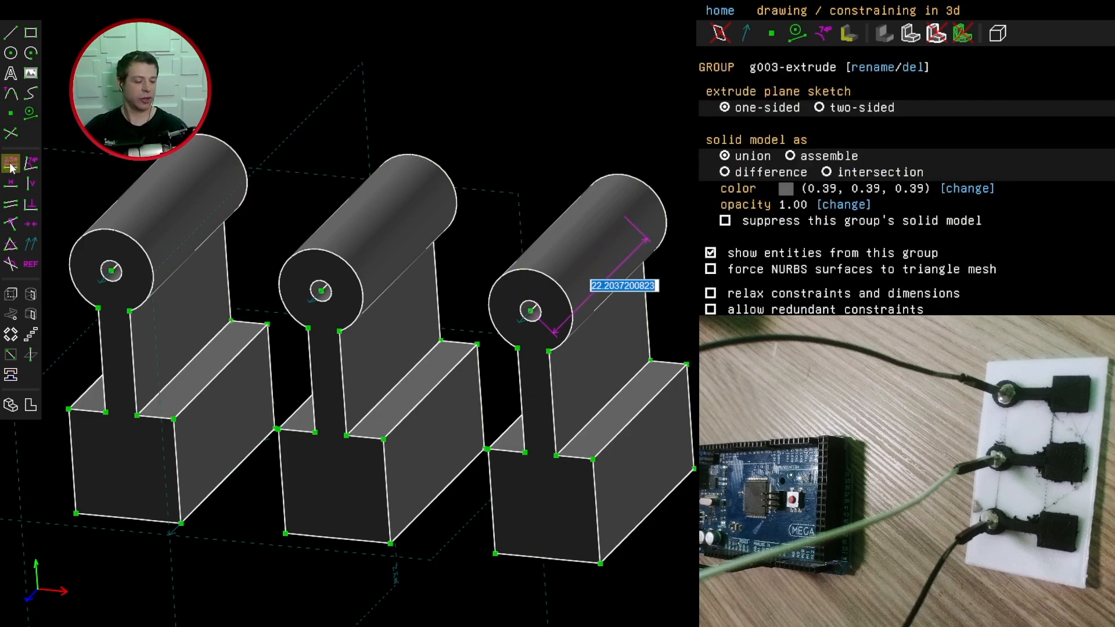
type("3")
key("Return")
middle_click_drag(679, 325, 648, 361)
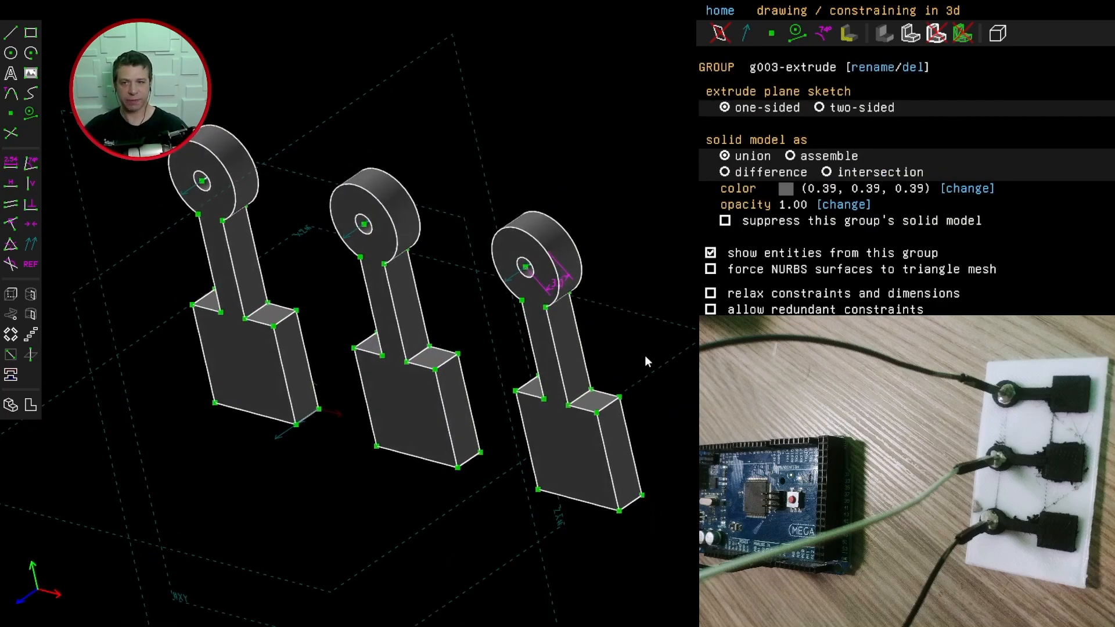
key("w")
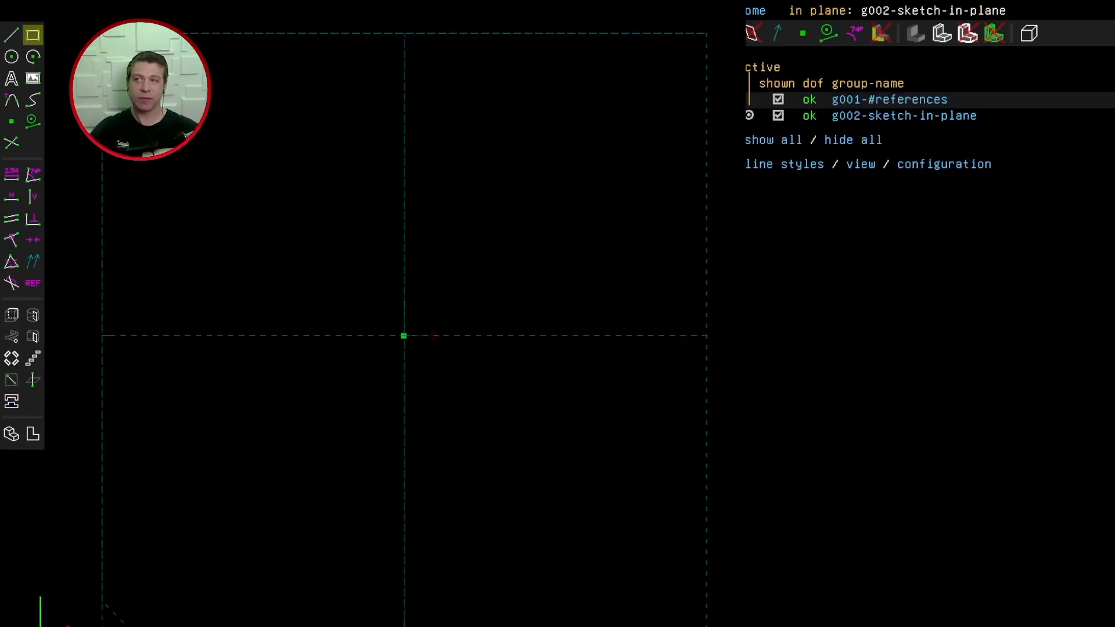
- Sketch a base plate rectangle about 75 mm wide and 33 mm high around the origin in the new, empty sketch
left_click(32, 35)
left_click(353, 267)
left_click(606, 378)
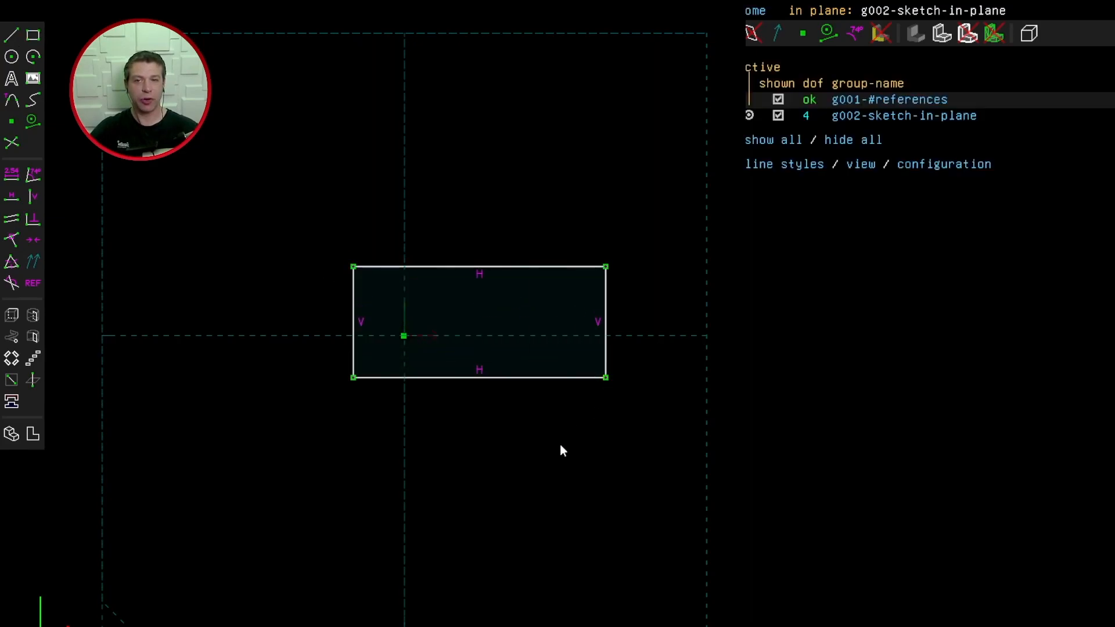
- Dimension the plate rectangle to 60 mm wide and 35 mm high
left_click(465, 266)
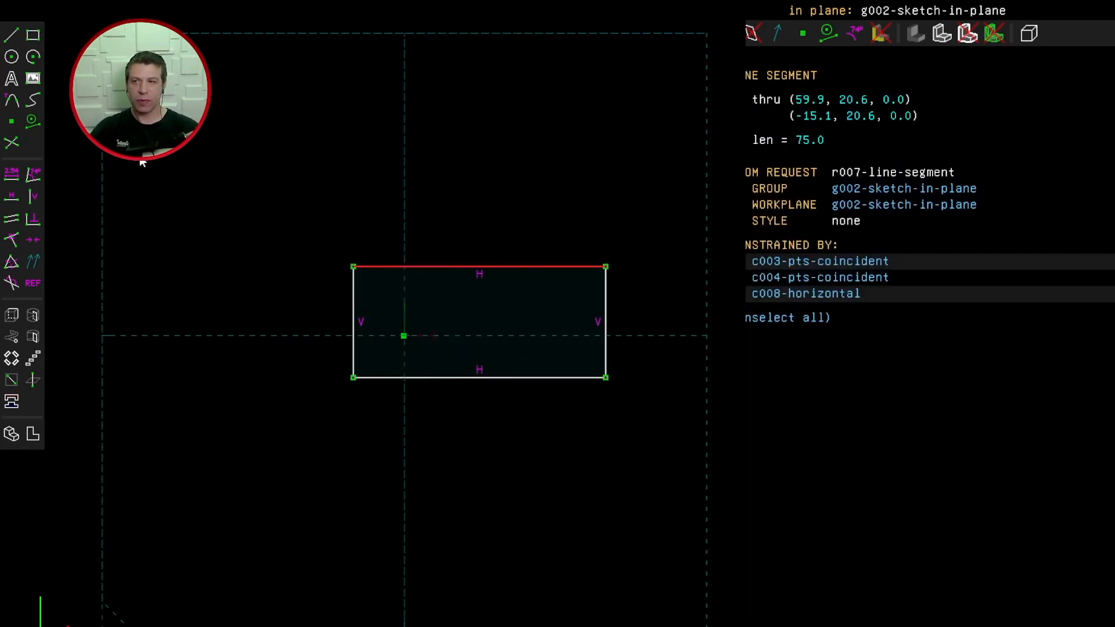
left_click(19, 180)
type("60")
key("Return")
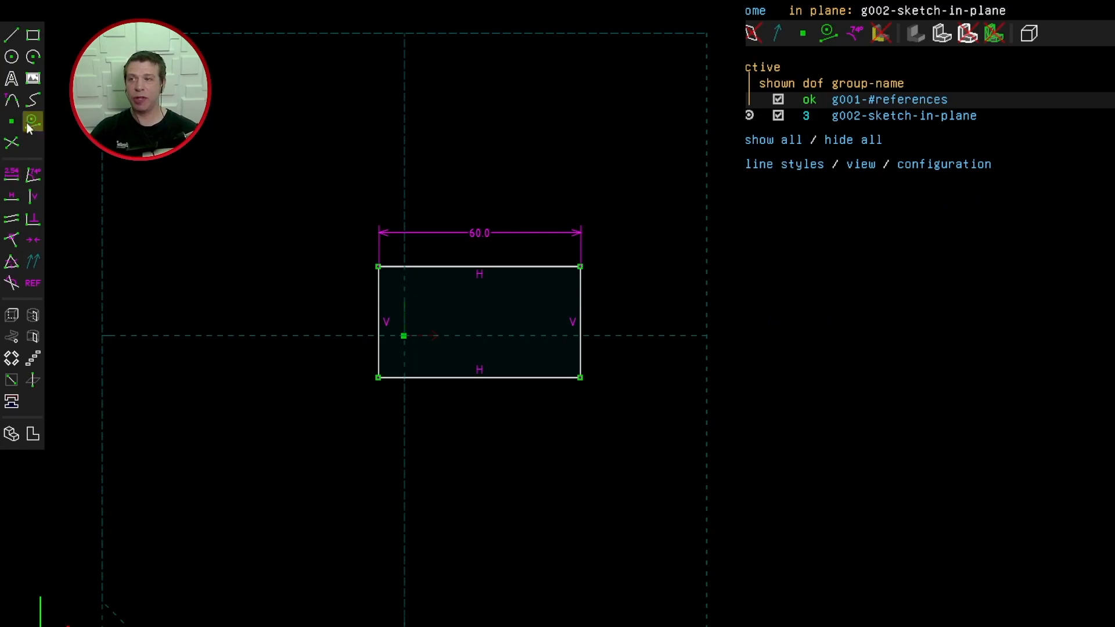
left_click(378, 307)
left_click(12, 175)
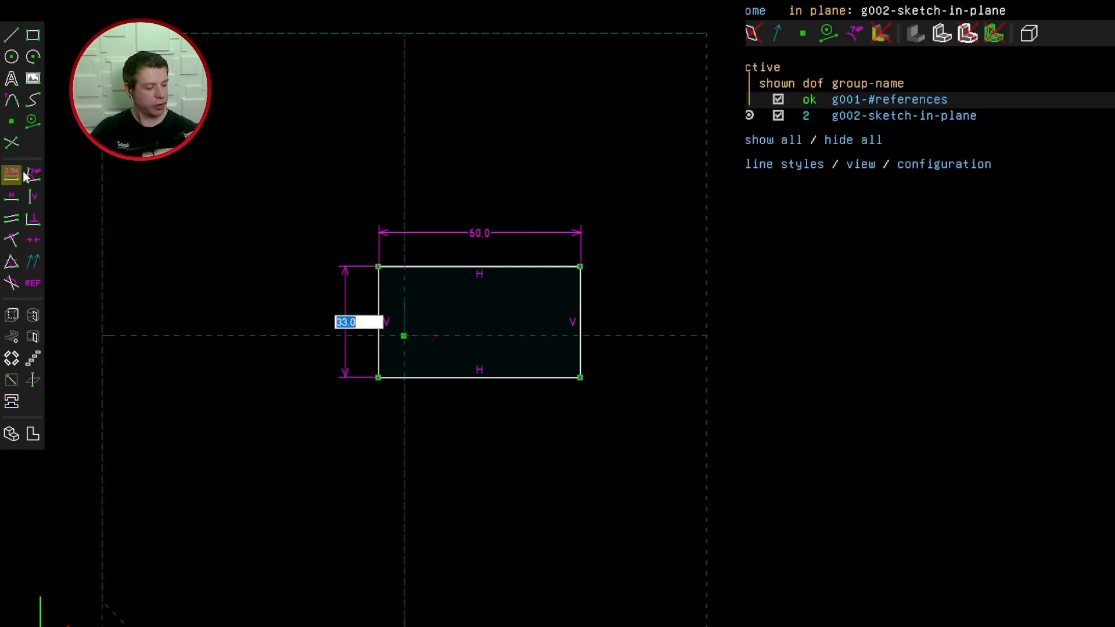
type("35")
key("Return")
- Make the plate rectangle's lower-left corner coincident with the origin
left_click(379, 381)
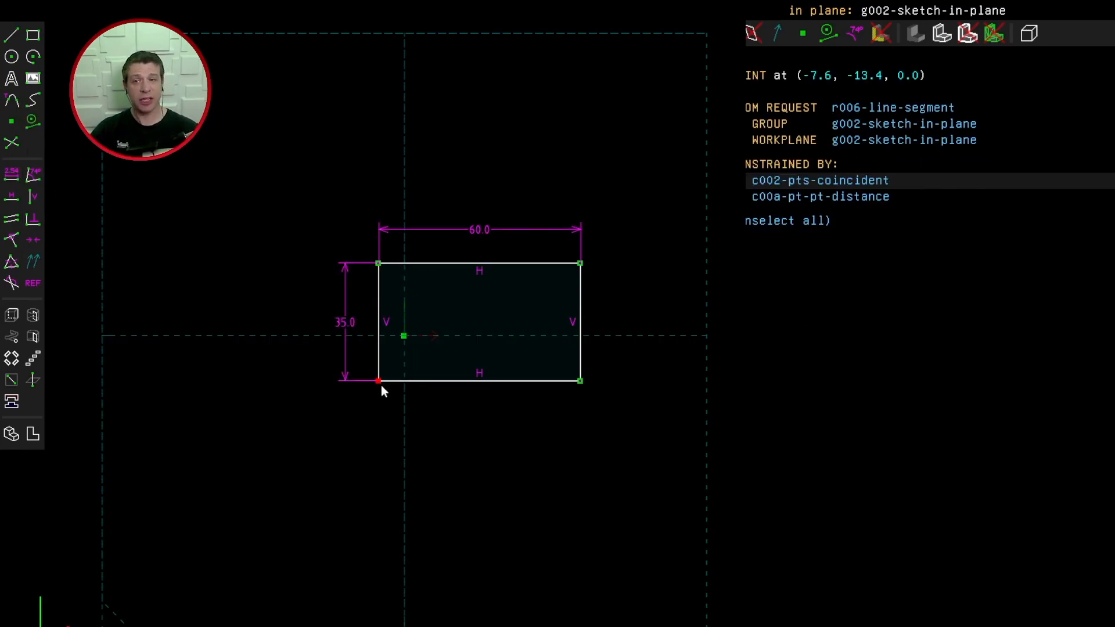
left_click(404, 336)
left_click(12, 264)
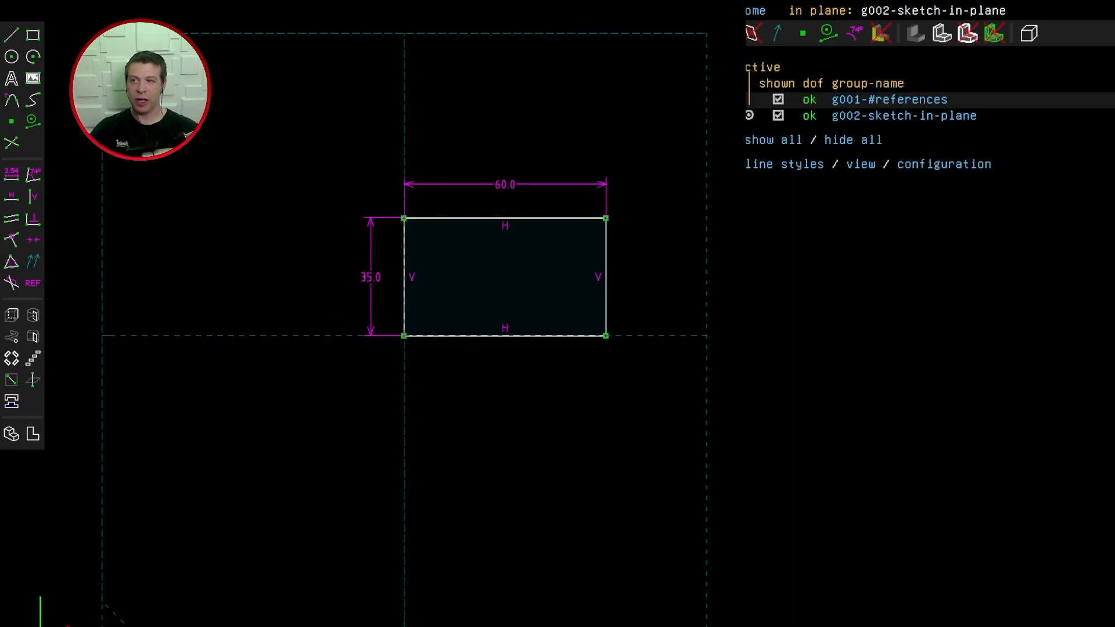
- Extrude the plate rectangle and constrain its thickness to 3 mm
left_click(32, 314)
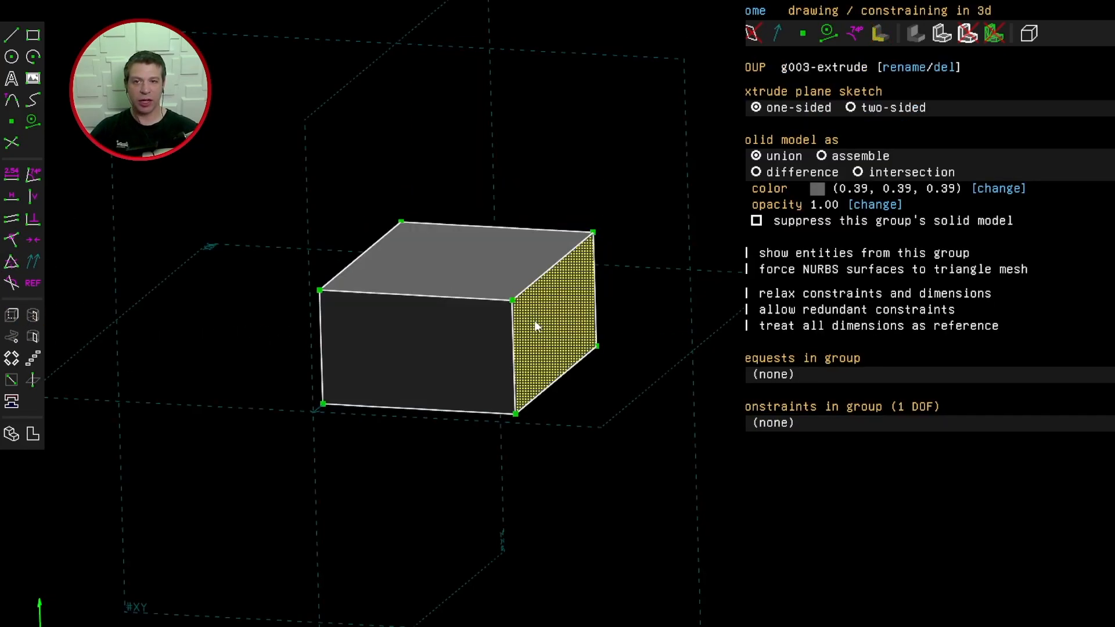
left_click(548, 271)
type("d3")
key("Return")
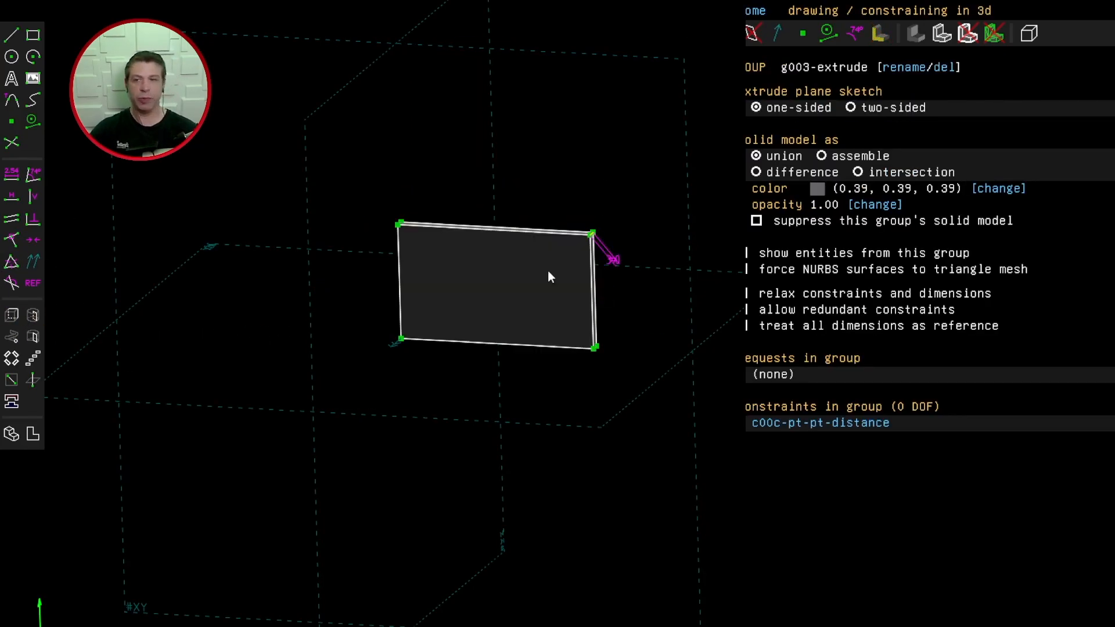
- Link pianokeys.slvs into the plate model as an assembled part and move the pads out in front of the plate
key("F2")
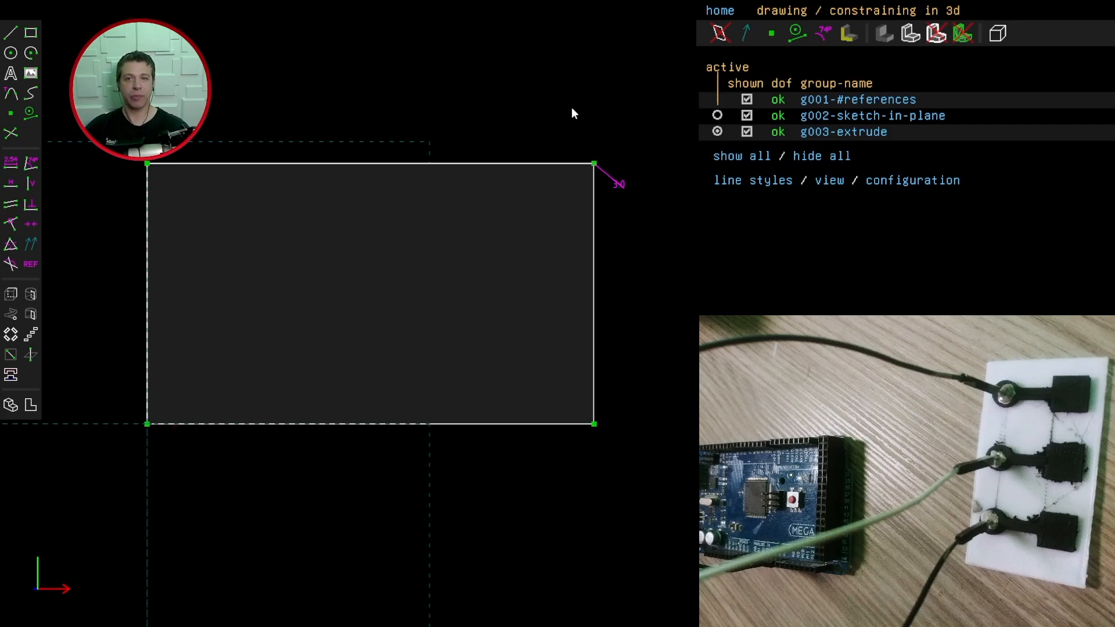
left_click(506, 559)
right_click_drag(508, 555, 533, 532)
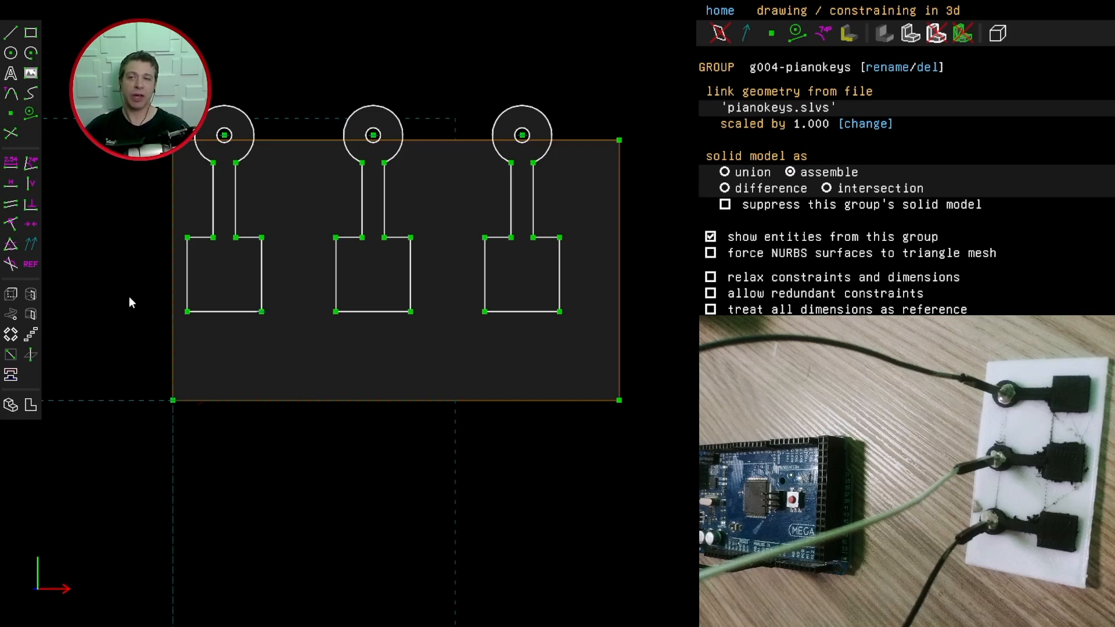
middle_click_drag(129, 302, 241, 356)
left_click_drag(357, 175, 504, 305)
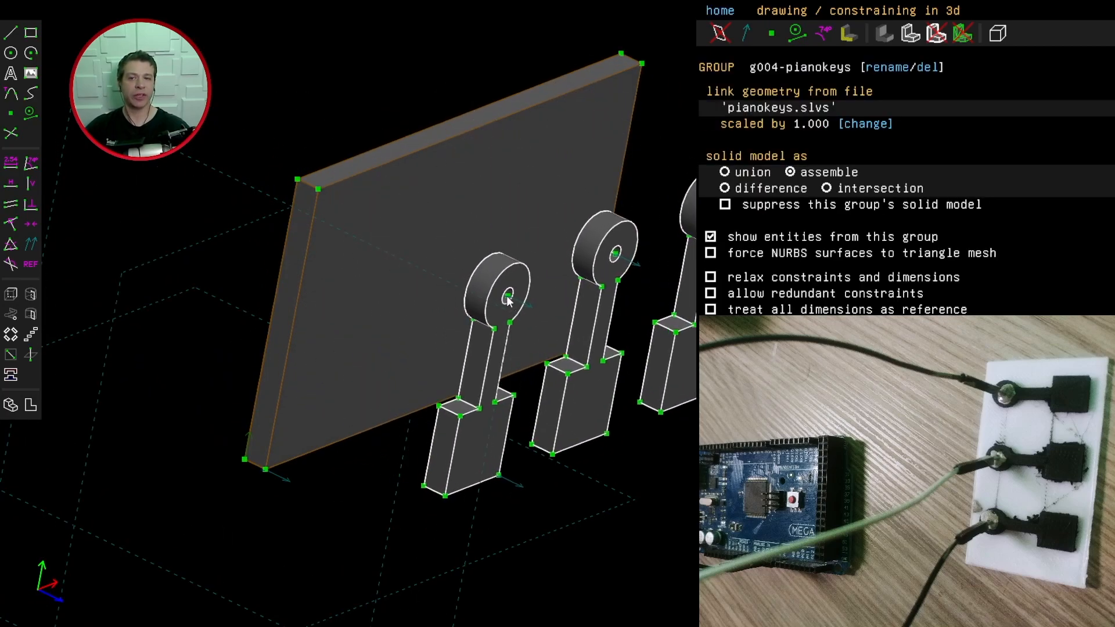
- Constrain the linked pads to the same orientation as the plate using the normals of both parts
middle_click_drag(504, 305, 247, 510)
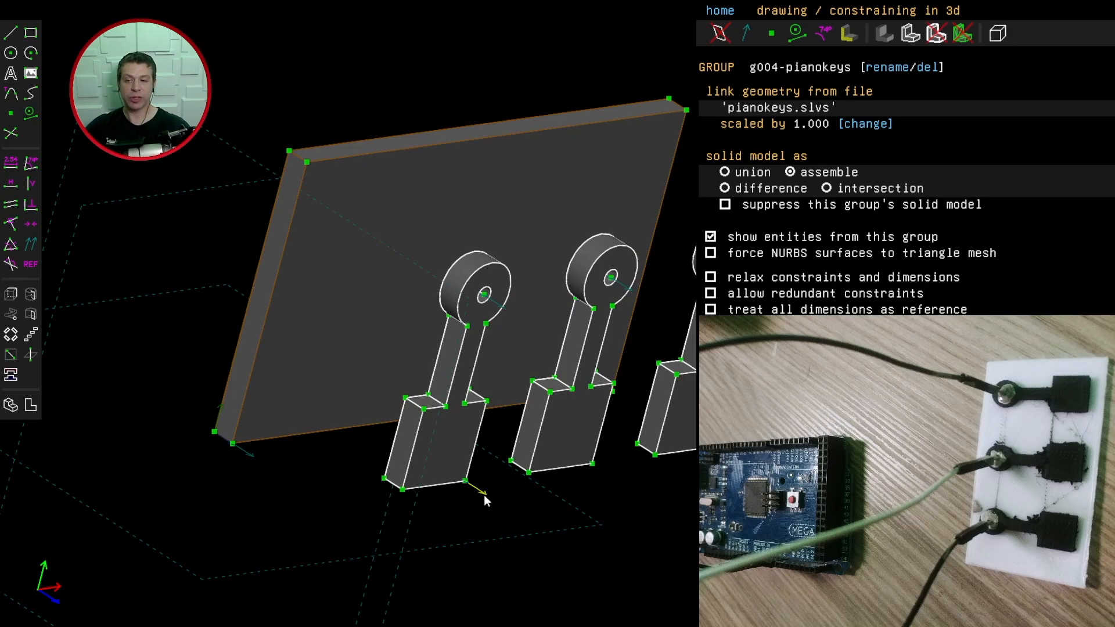
left_click(484, 495)
left_click(249, 453)
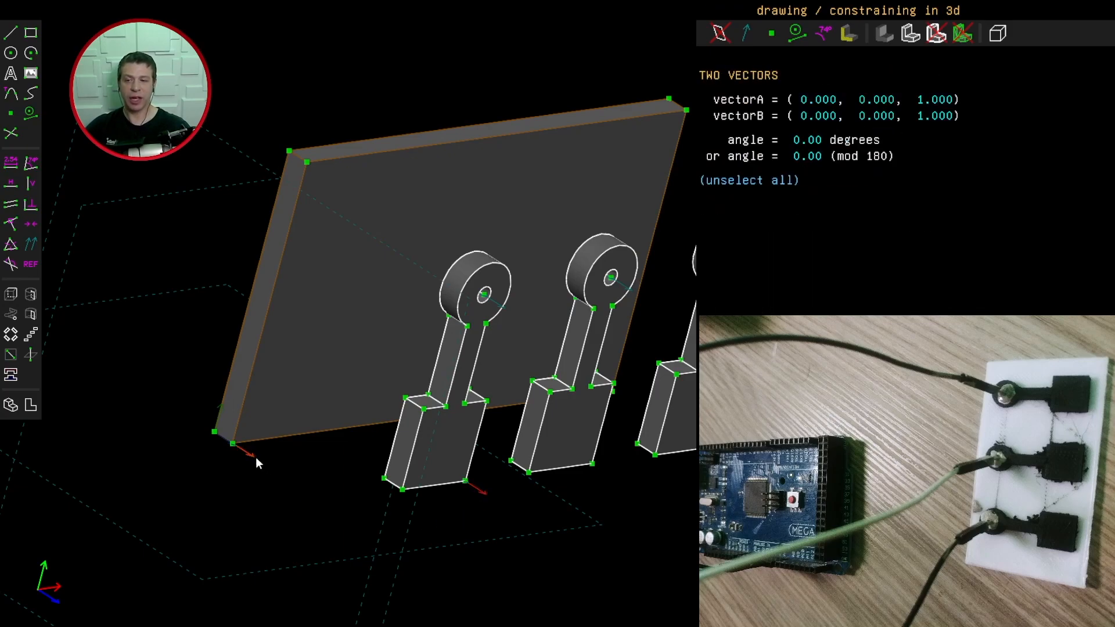
left_click(34, 247)
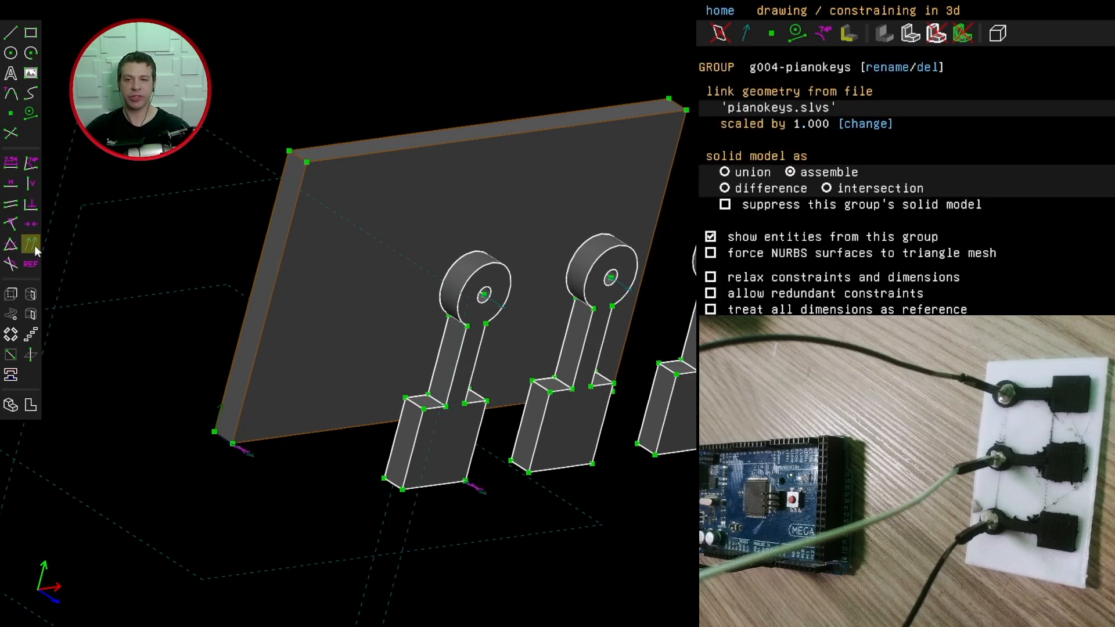
- Constrain the rear centre point of the first pad's circular terminal onto the plate's front face
middle_click_drag(268, 549, 472, 398)
left_click(605, 295)
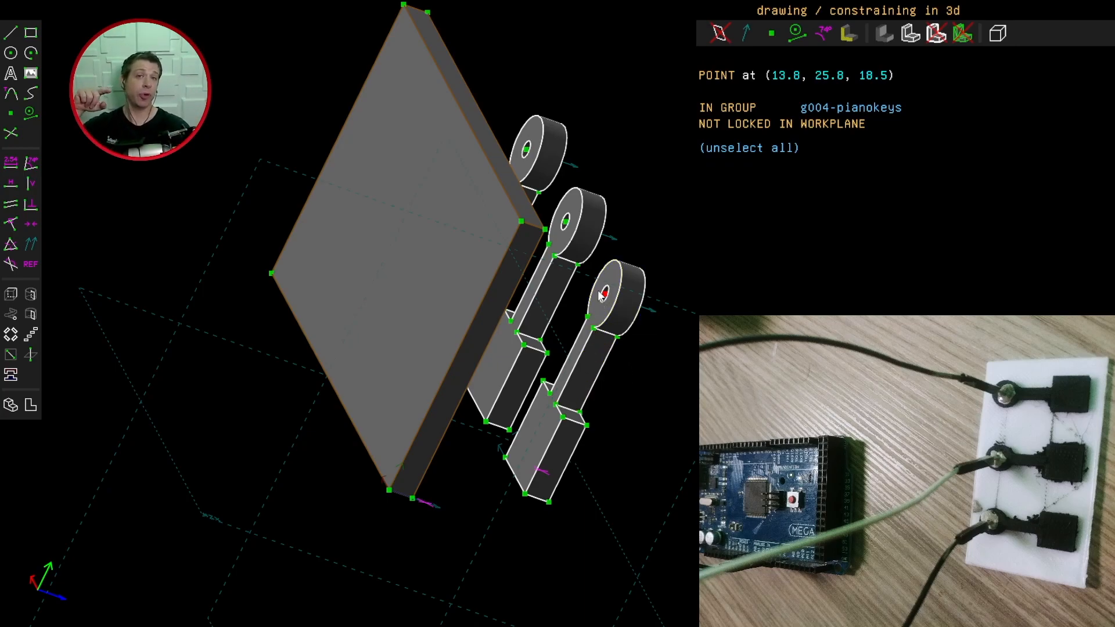
middle_click_drag(637, 394, 403, 251)
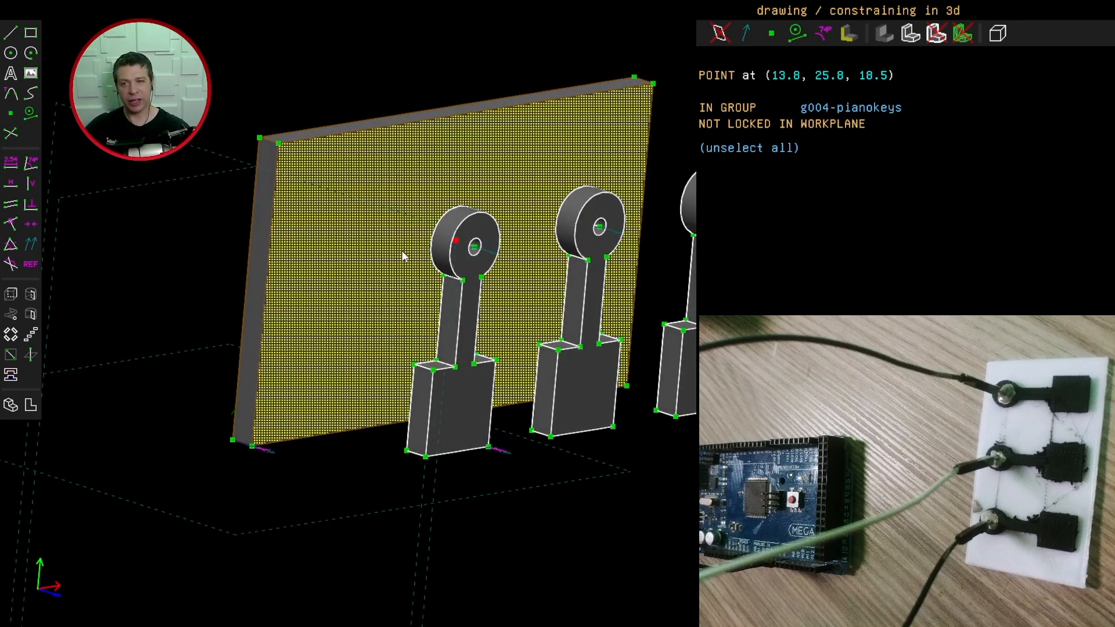
left_click(403, 251)
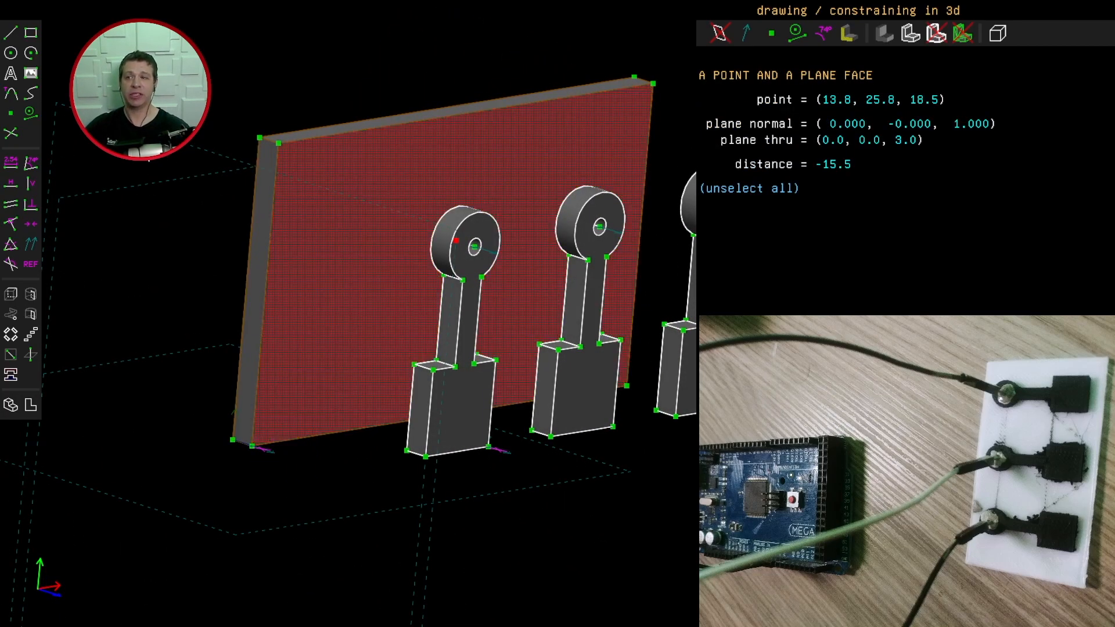
left_click(11, 226)
- Slide the linked pads across the plate's face so that all three sit roughly centred within its outline
middle_click_drag(521, 550, 426, 526)
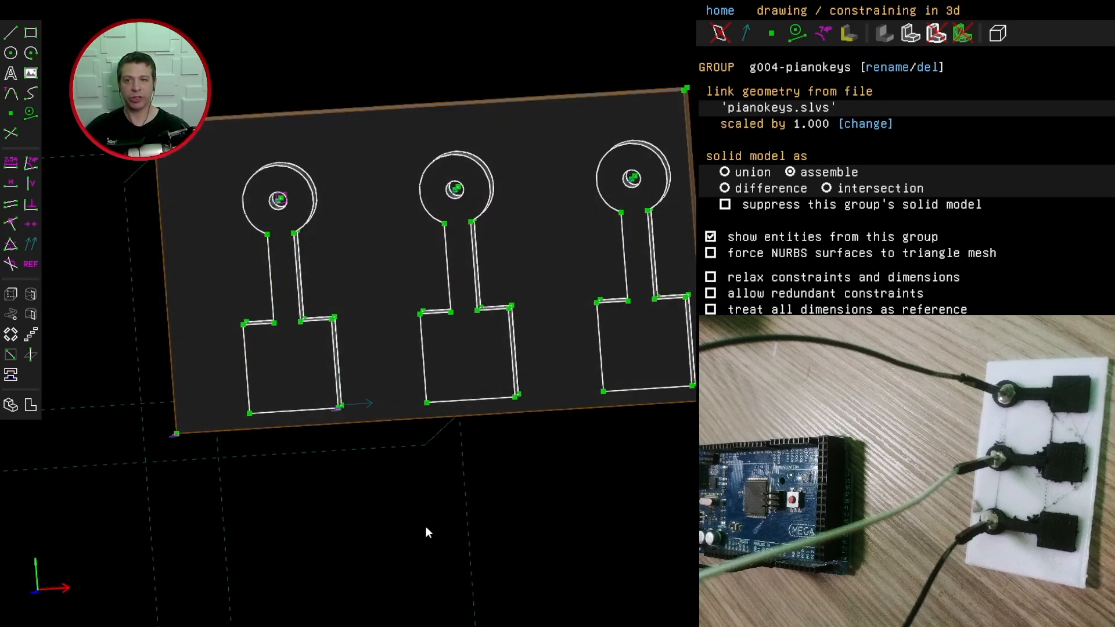
key("F2")
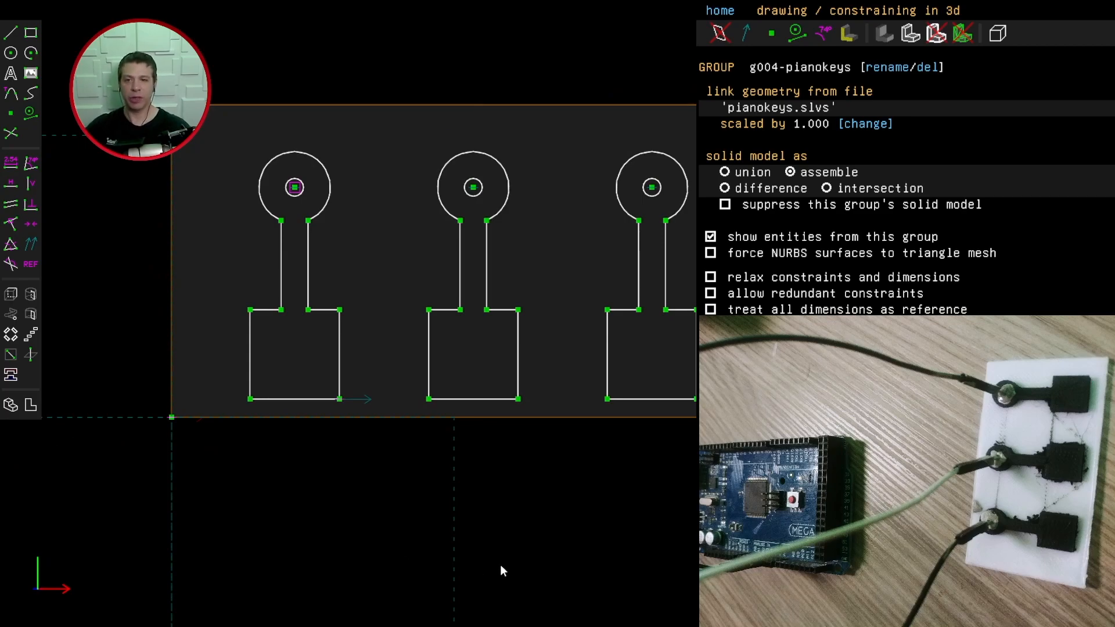
right_click_drag(503, 570, 473, 604)
left_click(269, 219)
left_click_drag(269, 219, 244, 207)
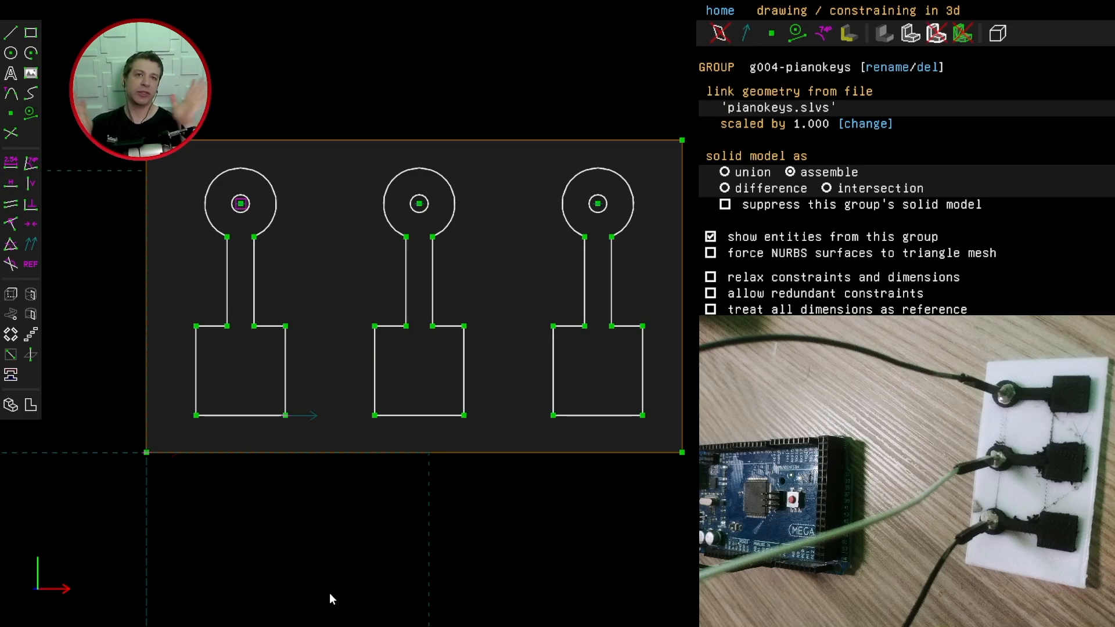
- Delete the plate's g002-sketch-in-plane group together with the extrusion that depends on it, keeping the linked pads
key("Escape")
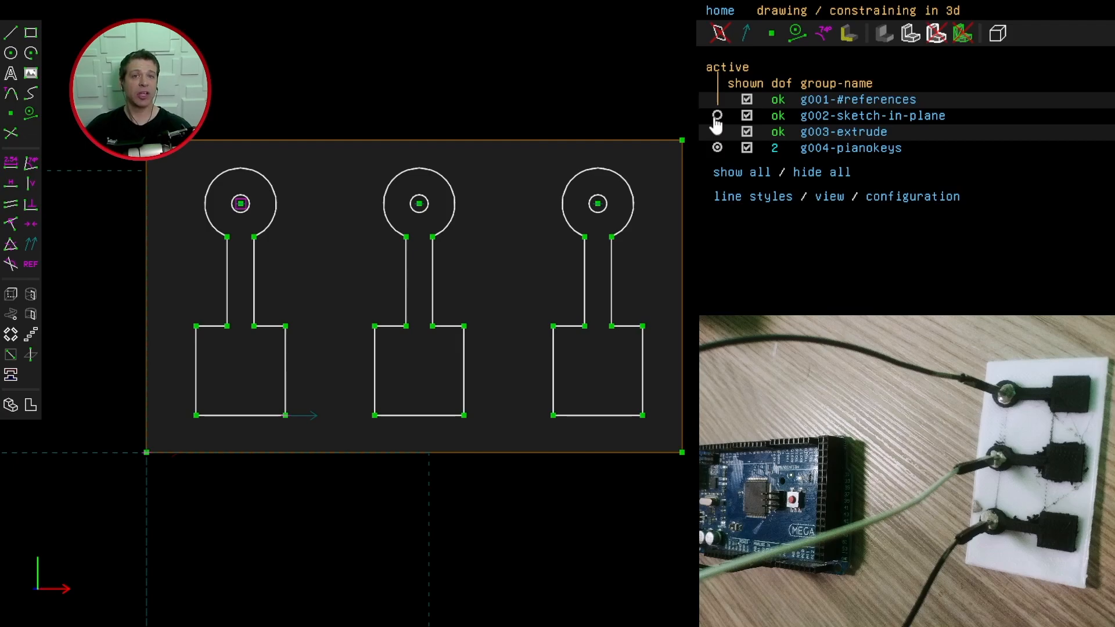
left_click(717, 116)
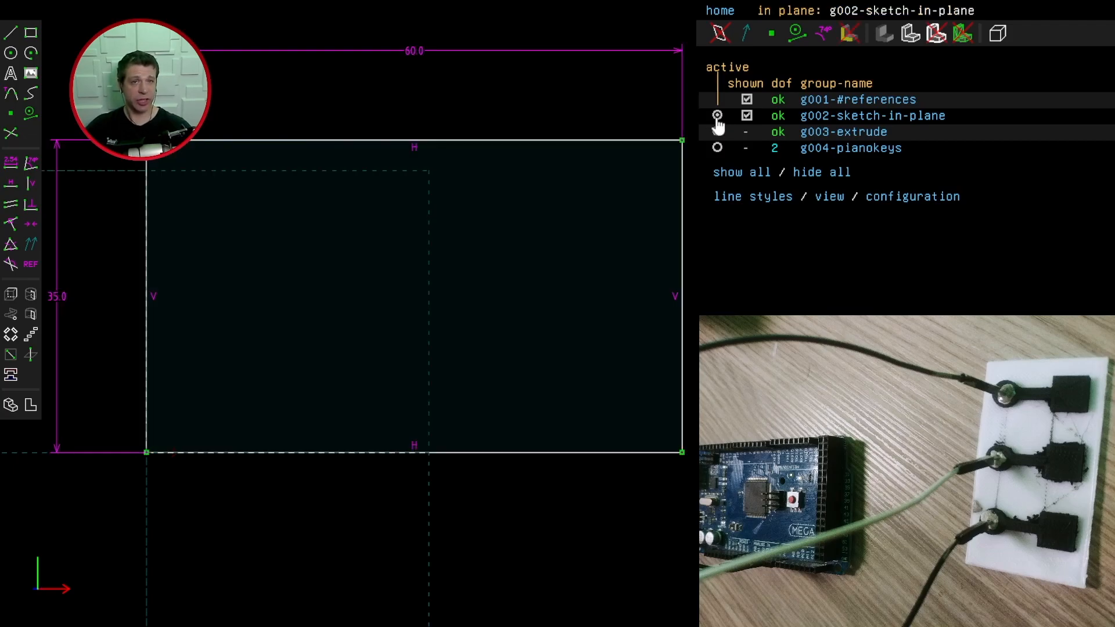
left_click(807, 118)
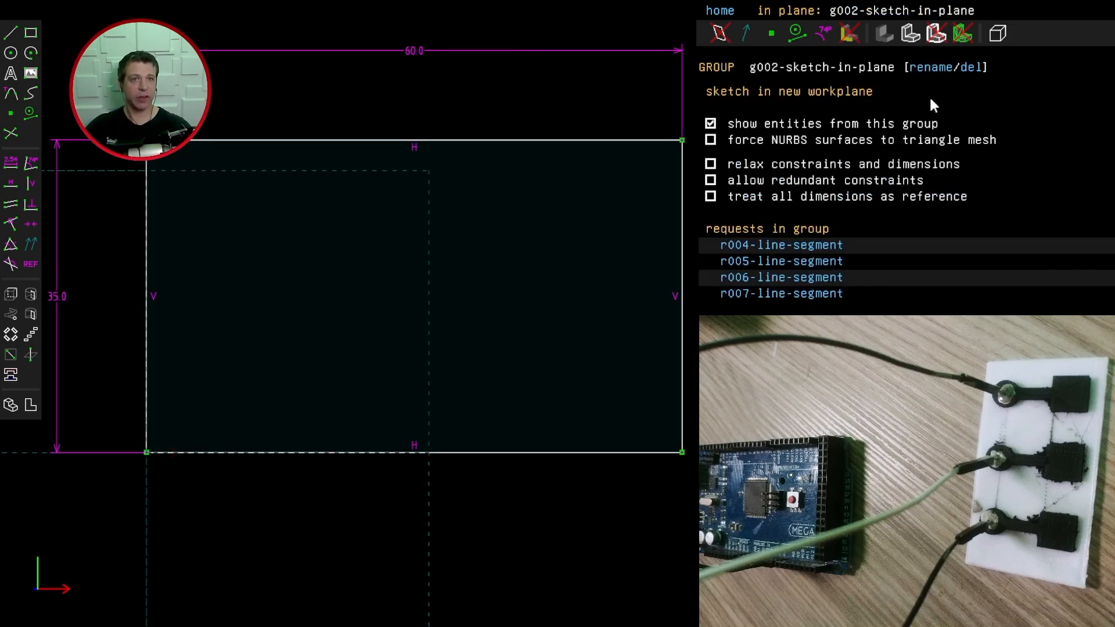
left_click(977, 69)
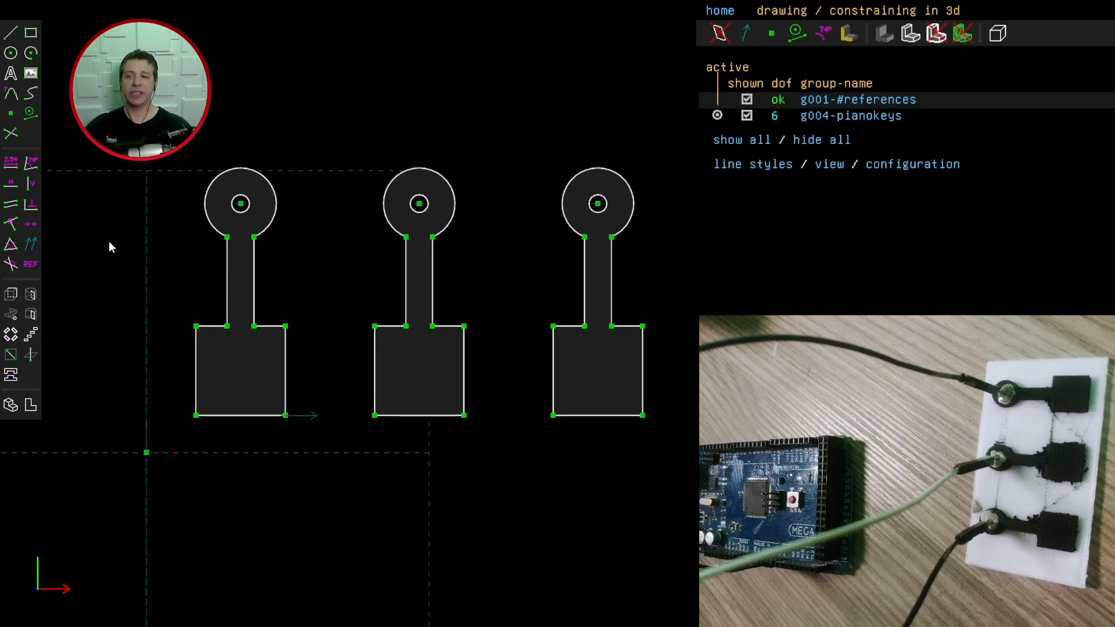
mouse_move(148, 462)
middle_mouse_down()
mouse_move(194, 501)
mouse_move(269, 500)
mouse_move(351, 523)
mouse_move(311, 506)
mouse_move(228, 505)
mouse_move(217, 299)
mouse_move(207, 312)
middle_mouse_up()
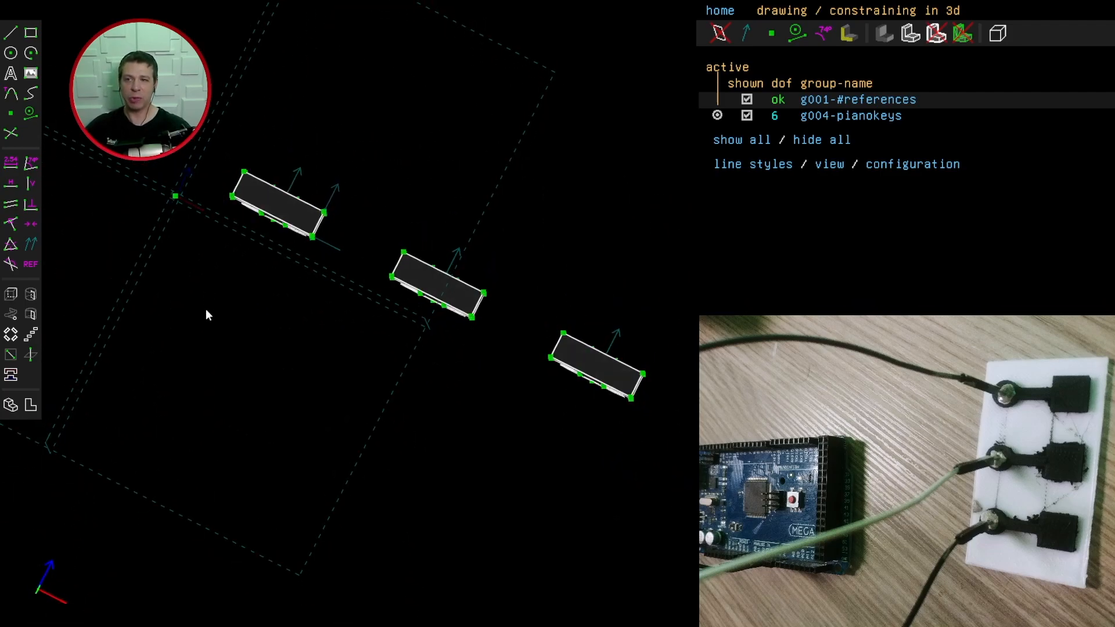
key("w")
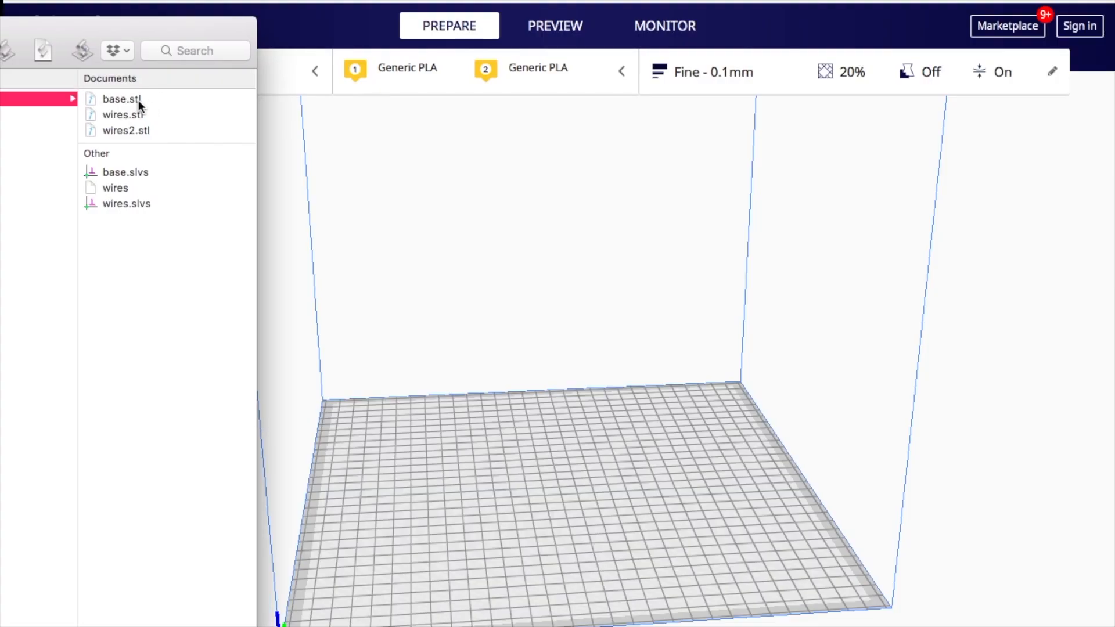
- Switch to Ultimaker Cura and load base.stl and wires2.stl from the file browser onto the build plate
left_click_drag(139, 104, 444, 274)
left_click_drag(557, 458, 556, 457)
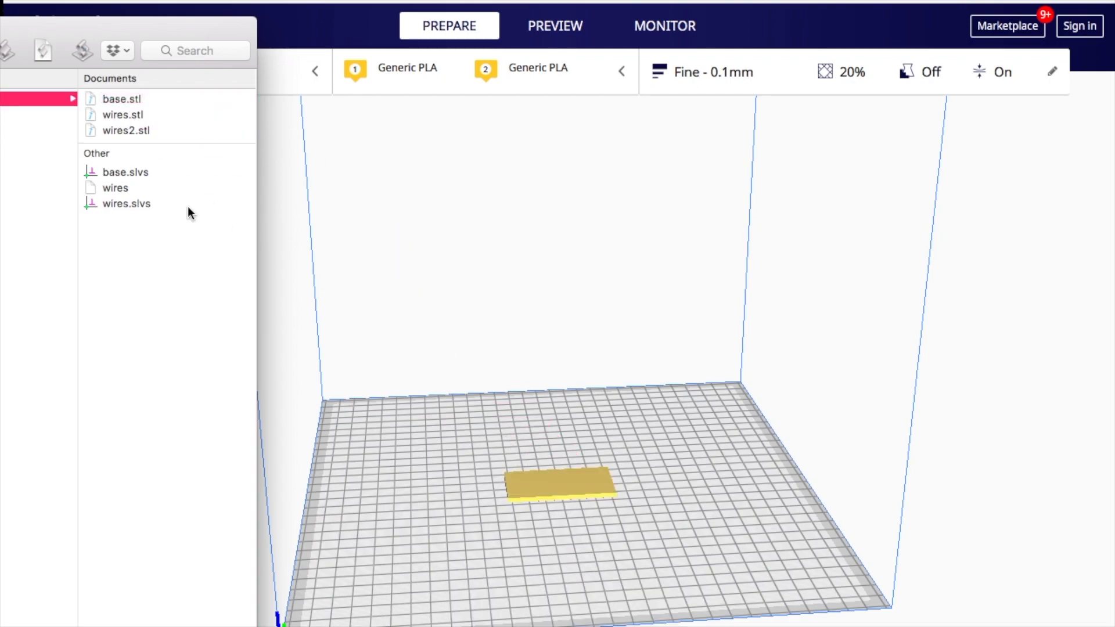
left_click_drag(133, 131, 506, 550)
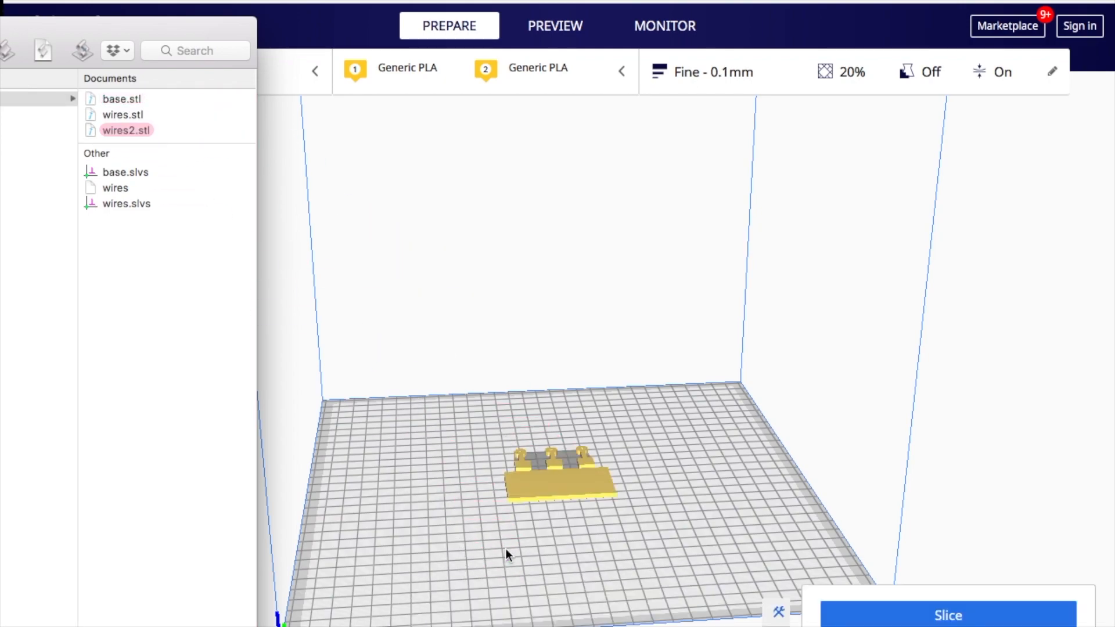
left_click(208, 3)
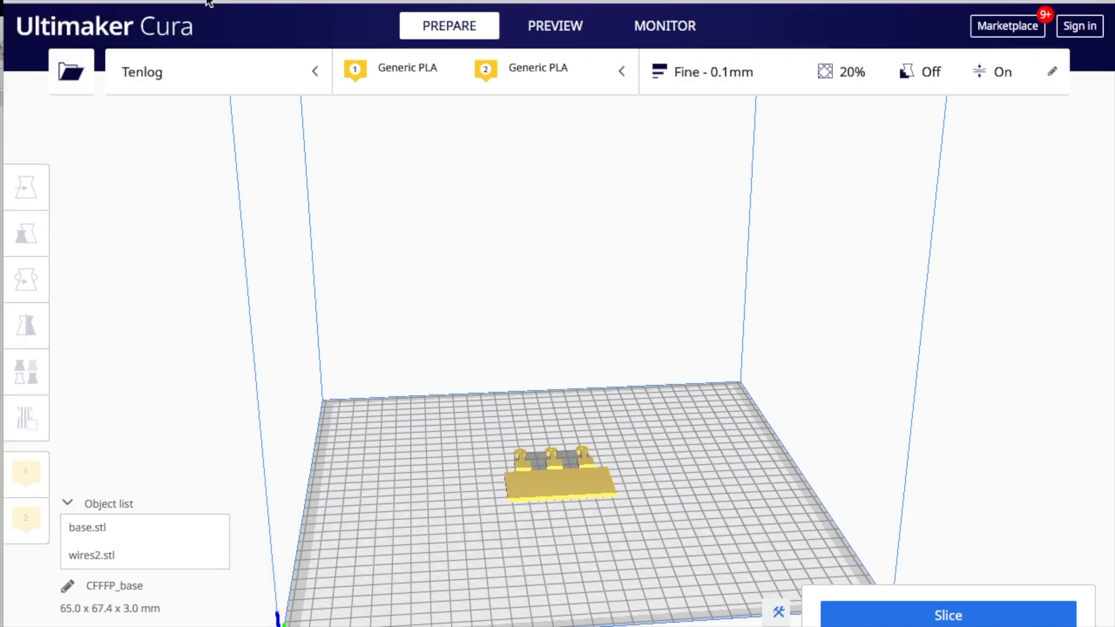
- Leave the base.stl plate on Extruder 1 and assign the three wires2.stl pads to Extruder 2
scroll(549, 491, "up", 5)
right_click_drag(549, 490, 539, 562)
left_click(552, 471)
right_click(550, 471)
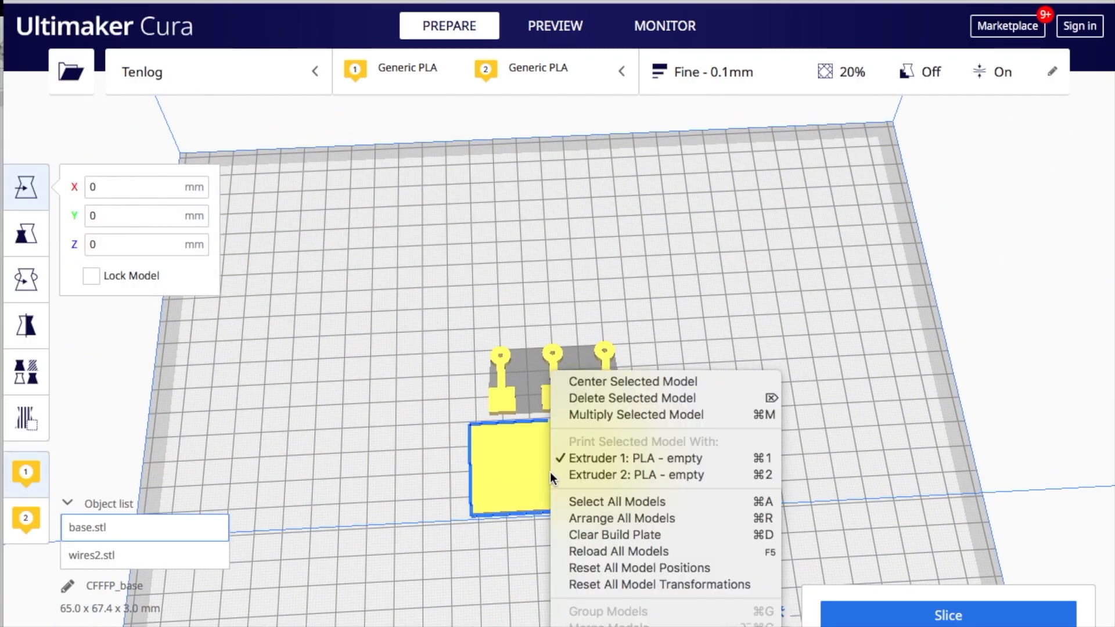
left_click(465, 395)
left_click(492, 394)
right_click(500, 403)
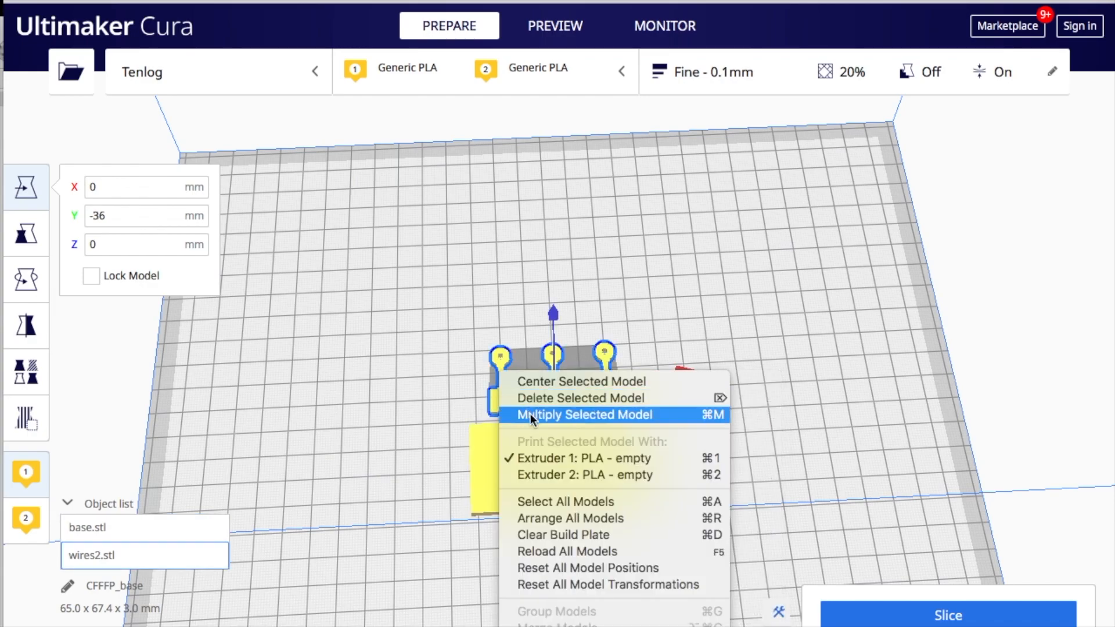
left_click(549, 475)
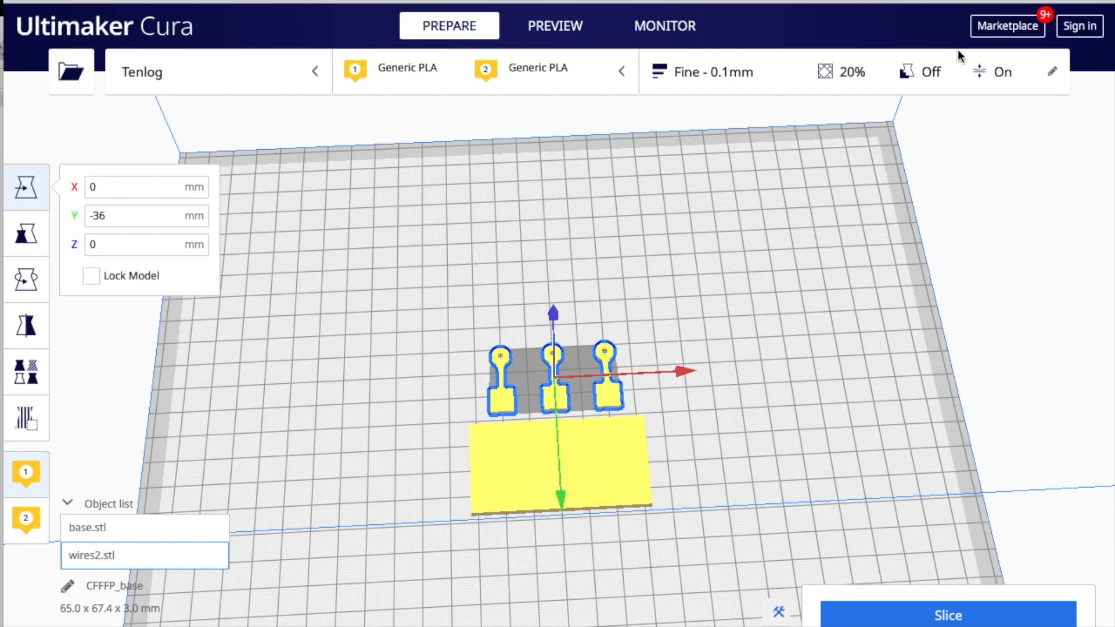
- Review the layer height and material temperature print settings of both extruders
left_click(684, 71)
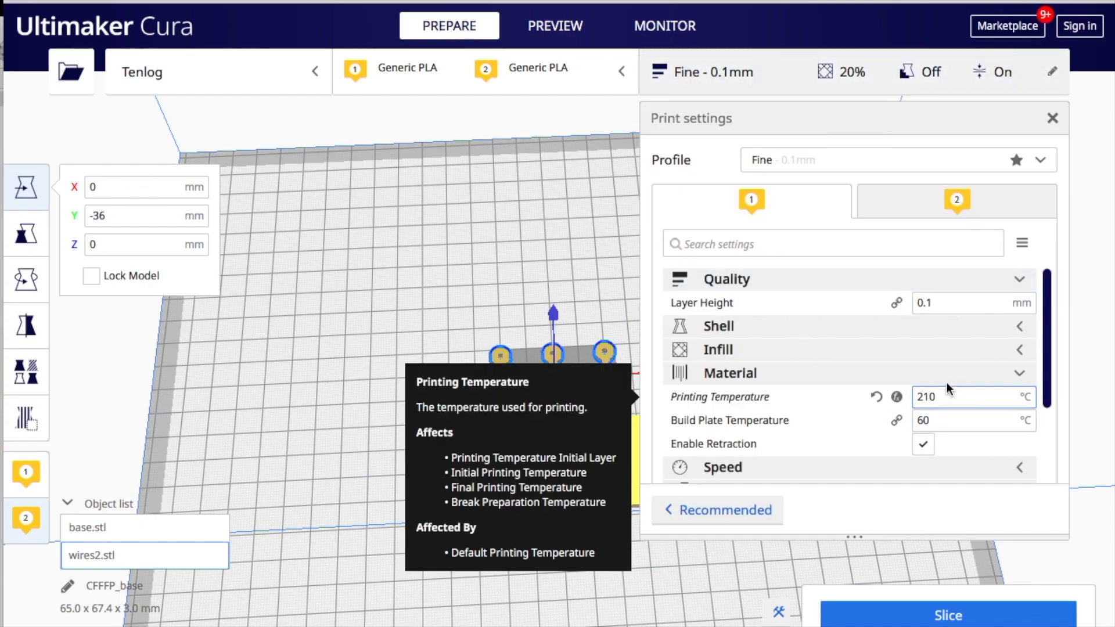
left_click(944, 212)
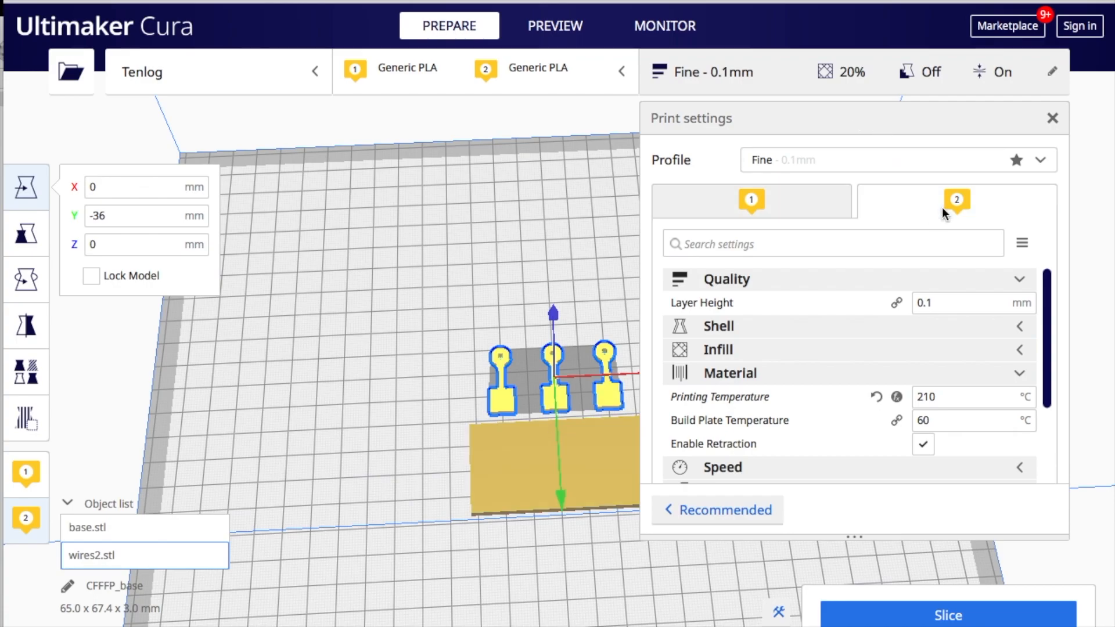
left_click(660, 71)
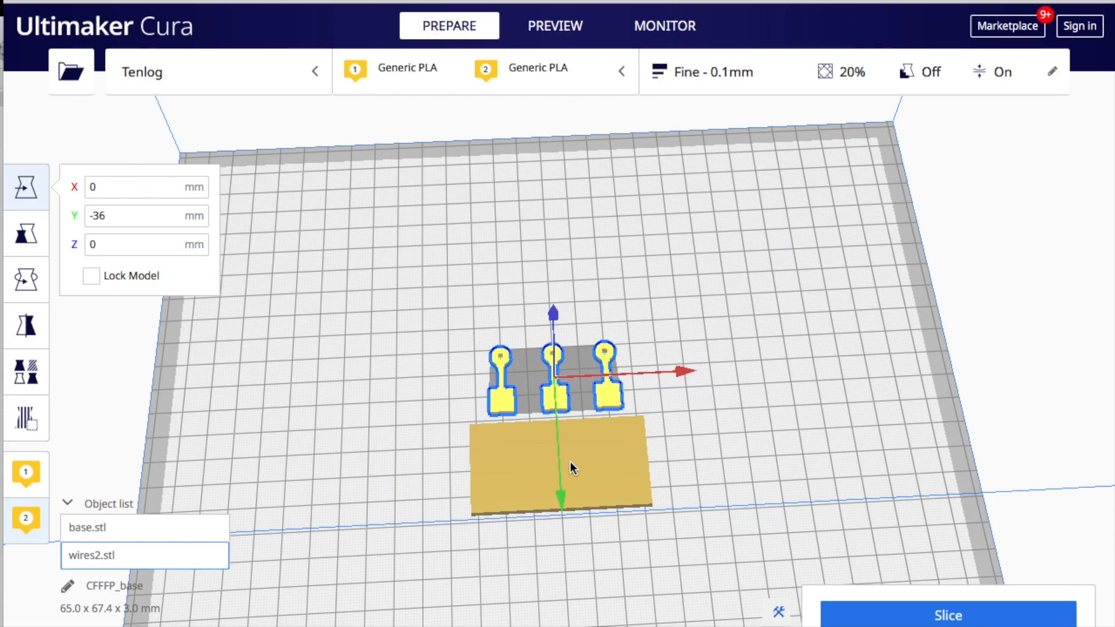
- Merge the base plate and the three pads into one aligned two-extruder model
left_click(583, 434, "shift")
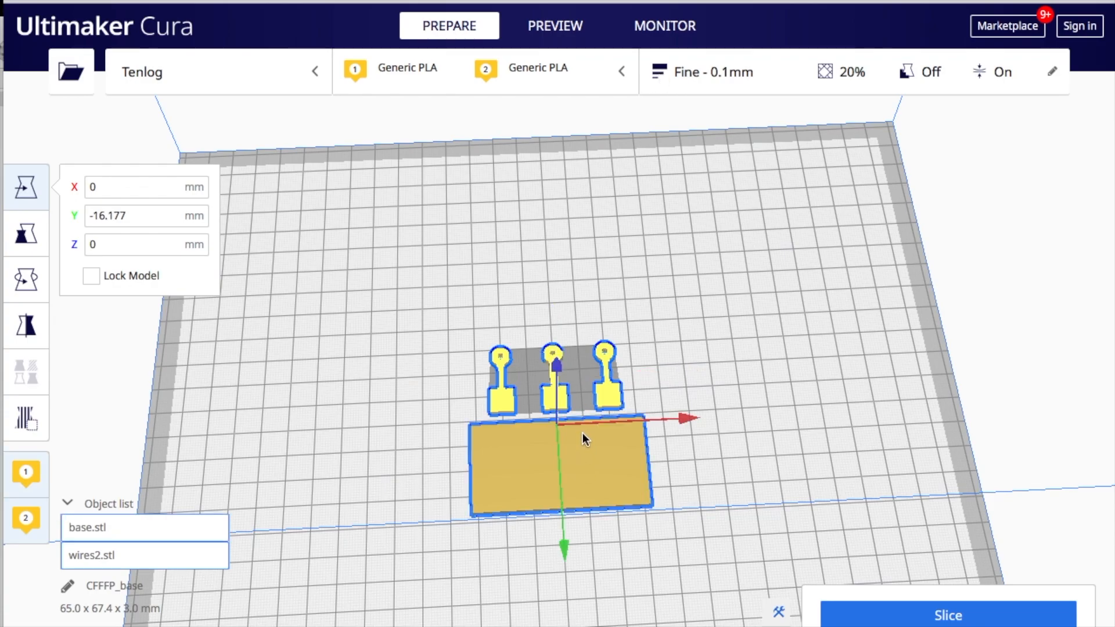
right_click(583, 434)
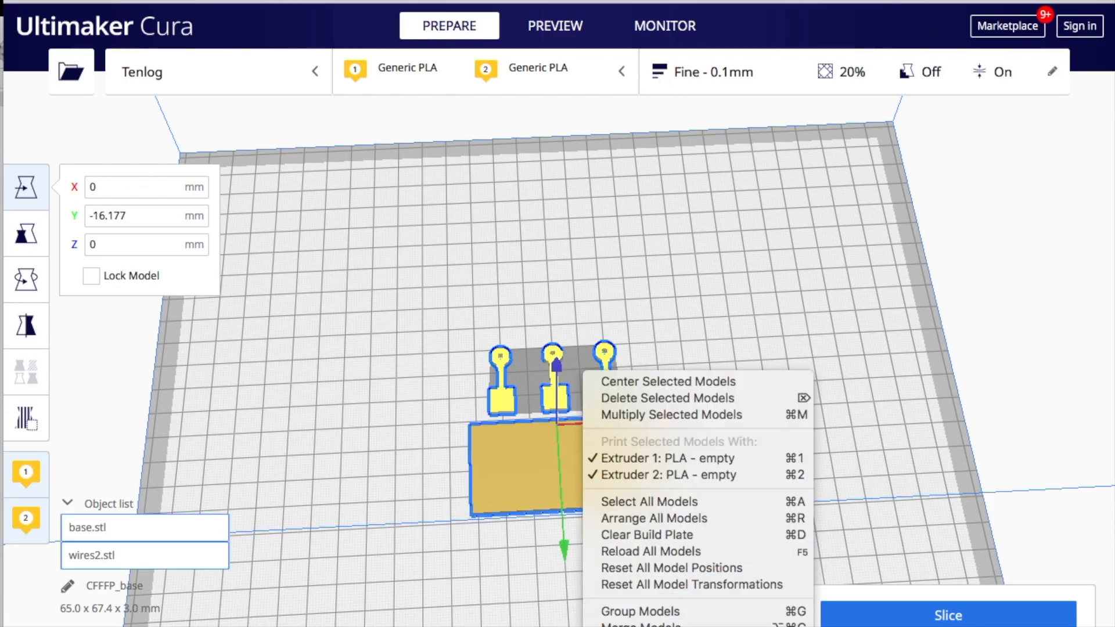
left_click(638, 624)
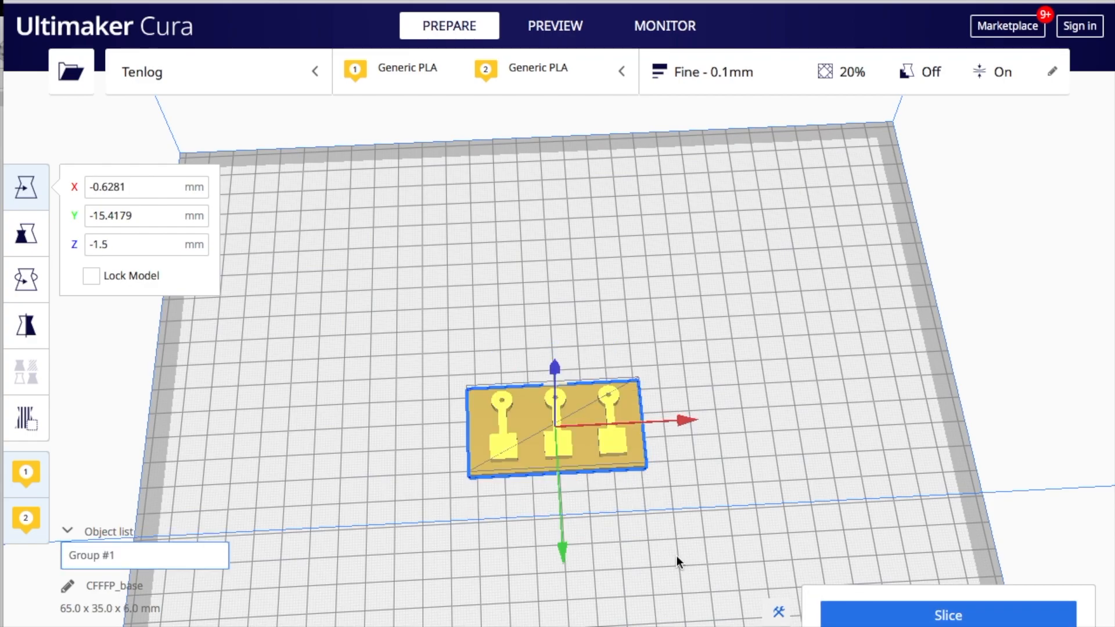
scroll(653, 560, "up", 5)
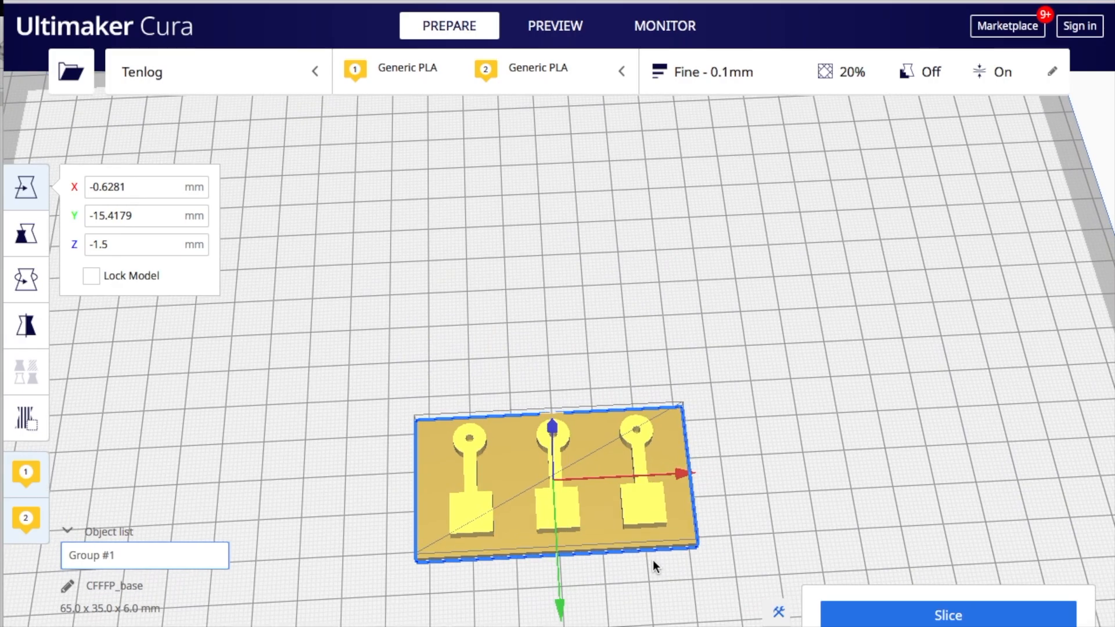